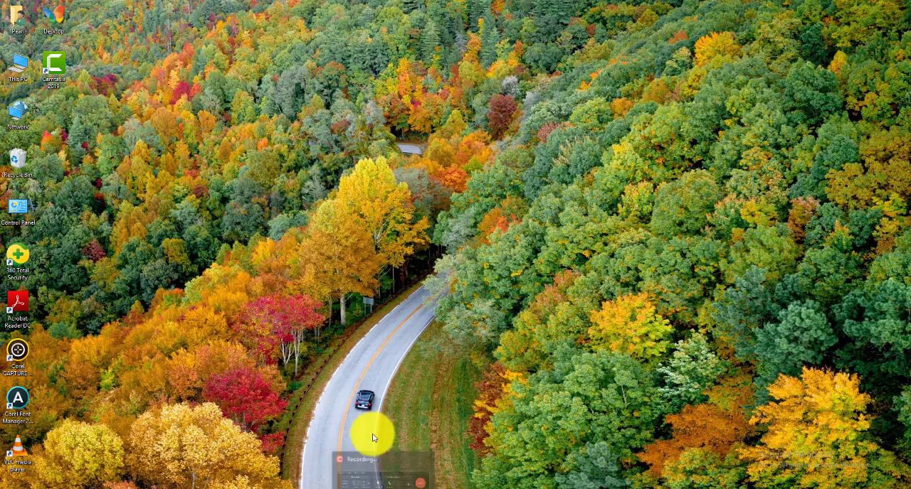
Step: Bring up the Camtasia Recorder window over the editor and move it slightly away from the screen edge
{"action": "left_click", "coordinate": [361, 487]}
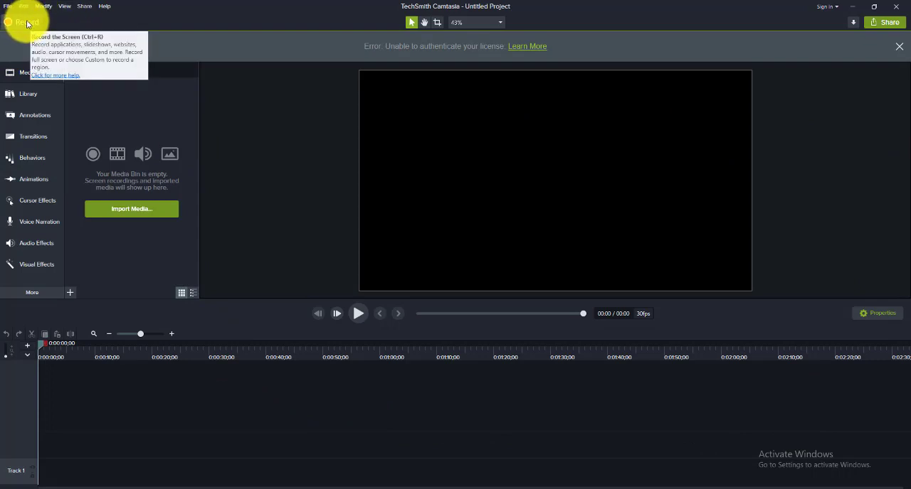
{"action": "left_click", "coordinate": [383, 488]}
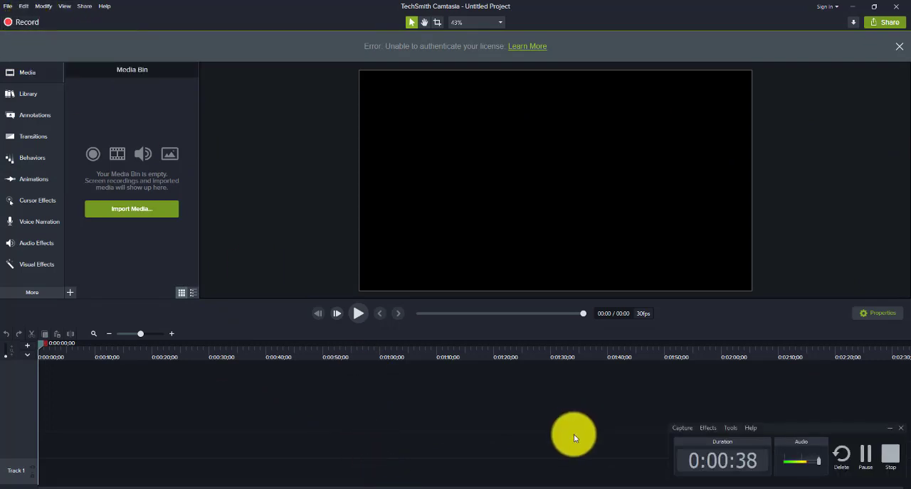
{"action": "left_click_drag", "start_coordinate": [824, 429], "coordinate": [788, 424]}
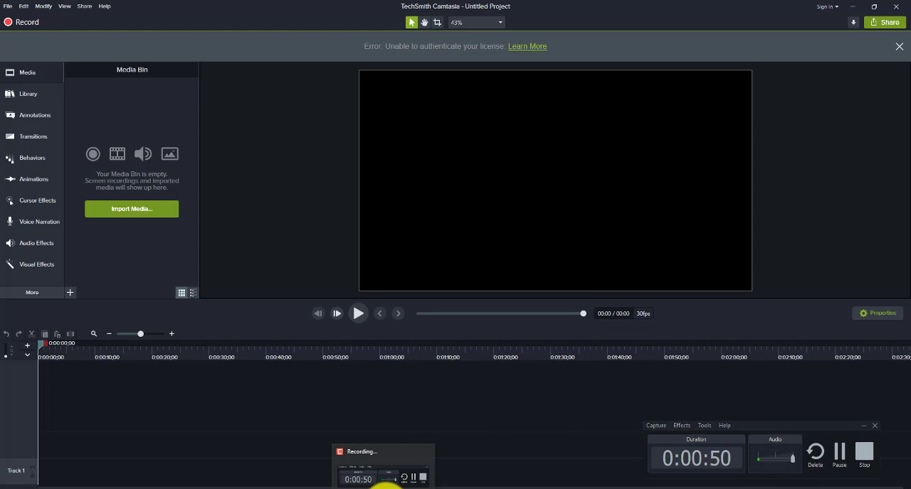
{"action": "left_click", "coordinate": [385, 486]}
{"action": "left_click", "coordinate": [383, 486]}
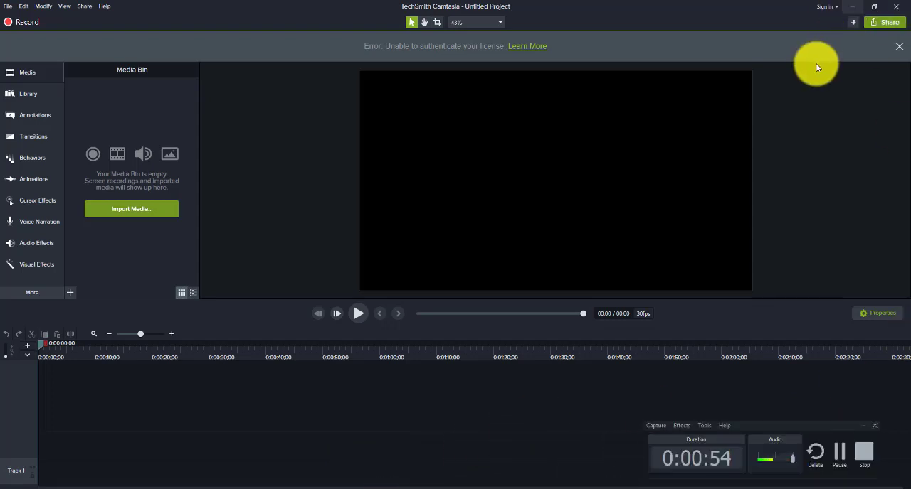
Step: Minimize the Camtasia editor and review the recorder's Capture options on the desktop
{"action": "left_click", "coordinate": [853, 7]}
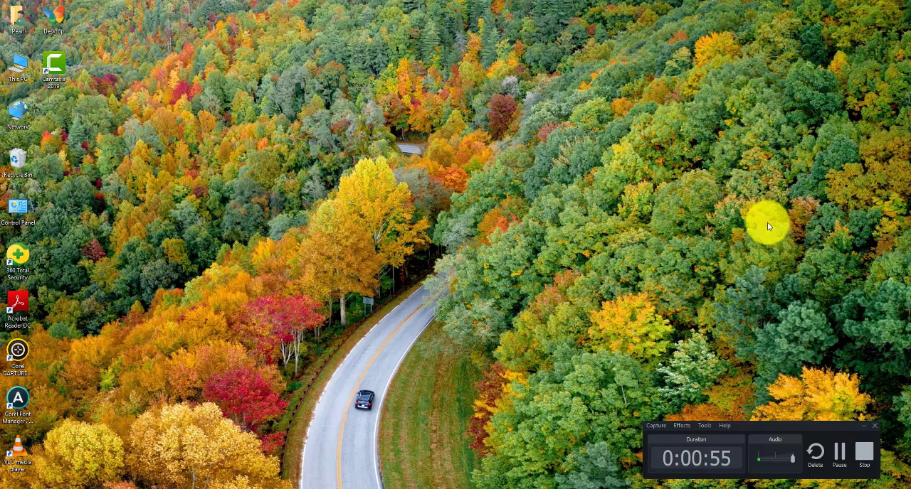
{"action": "left_click", "coordinate": [656, 427]}
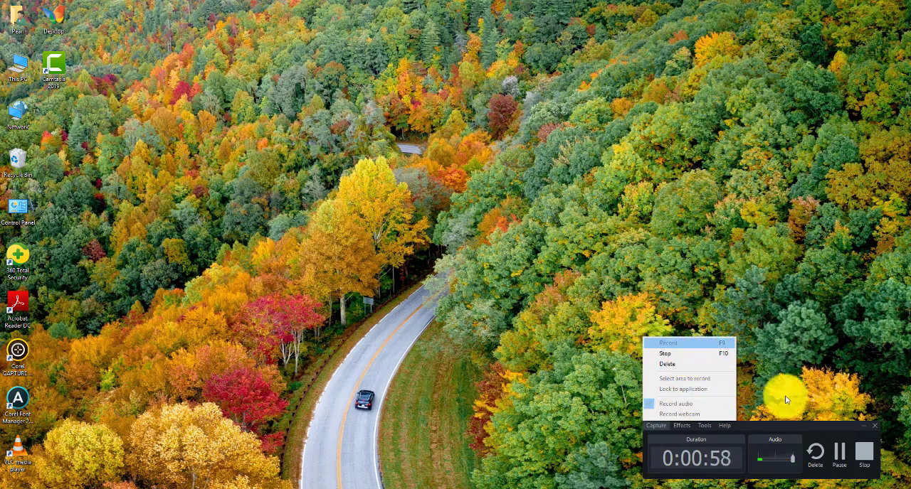
{"action": "left_click", "coordinate": [799, 345]}
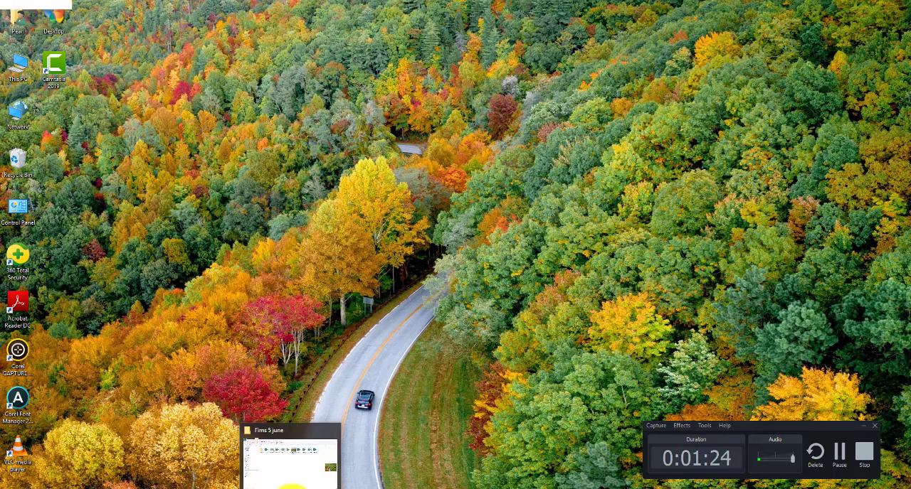
Step: Switch to File Explorer, go to This PC, and review the recorder's Effects, Tools and Help options
{"action": "left_click", "coordinate": [291, 485]}
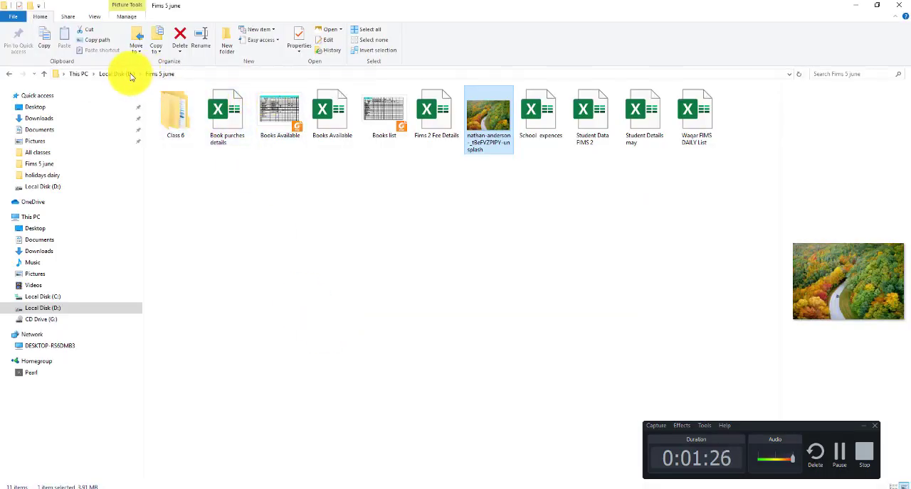
{"action": "left_click", "coordinate": [80, 74]}
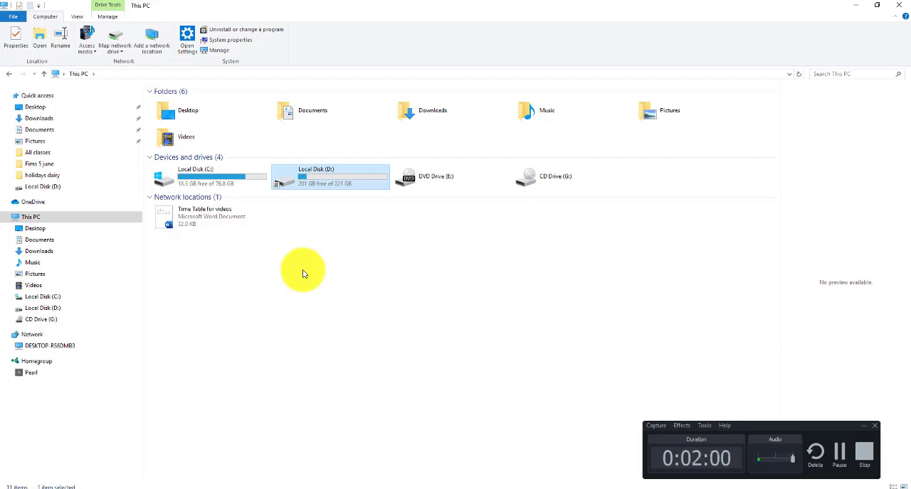
{"action": "left_click", "coordinate": [684, 430]}
{"action": "mouse_move", "coordinate": [716, 438]}
{"action": "mouse_move", "coordinate": [683, 427]}
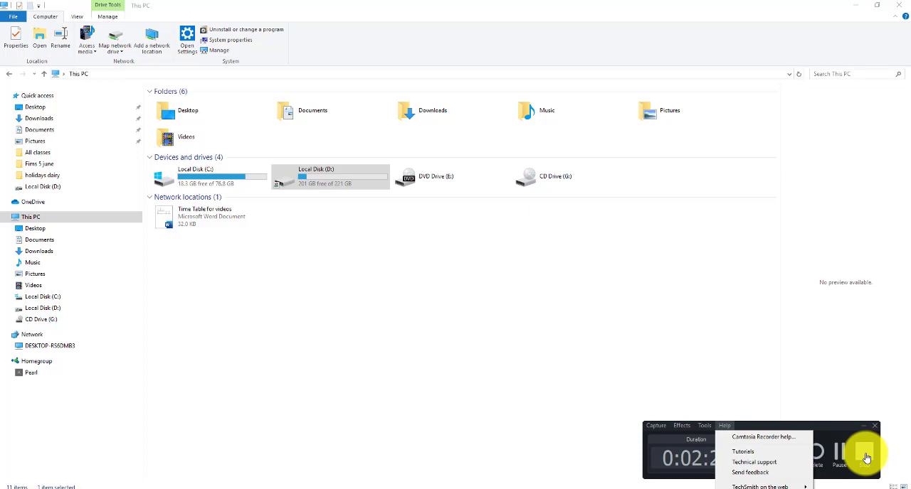
Step: Stop the screen recording to bring it into the Camtasia editor, and clear the recorder window off the screen
{"action": "left_click", "coordinate": [866, 458]}
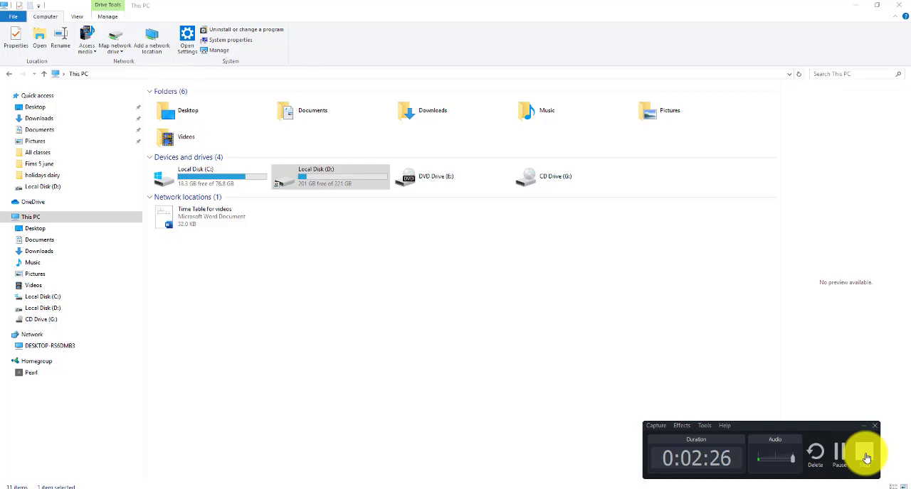
{"action": "left_click", "coordinate": [866, 458]}
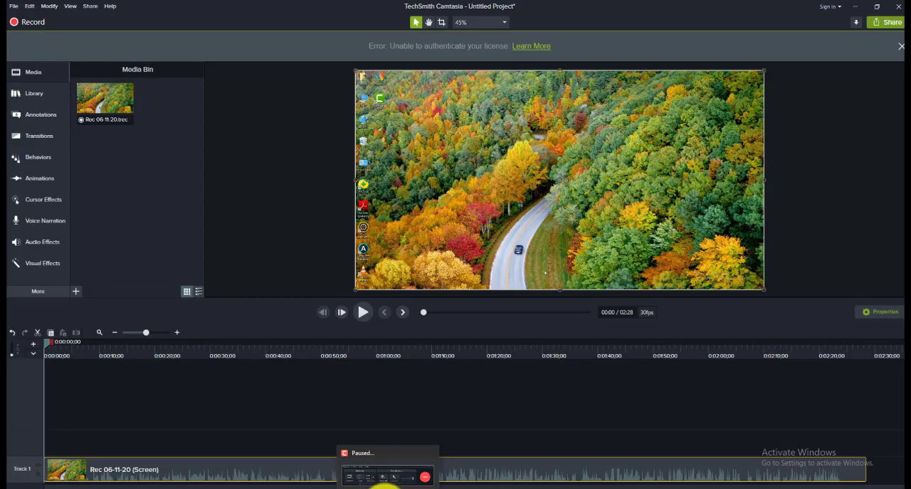
{"action": "left_click", "coordinate": [385, 478]}
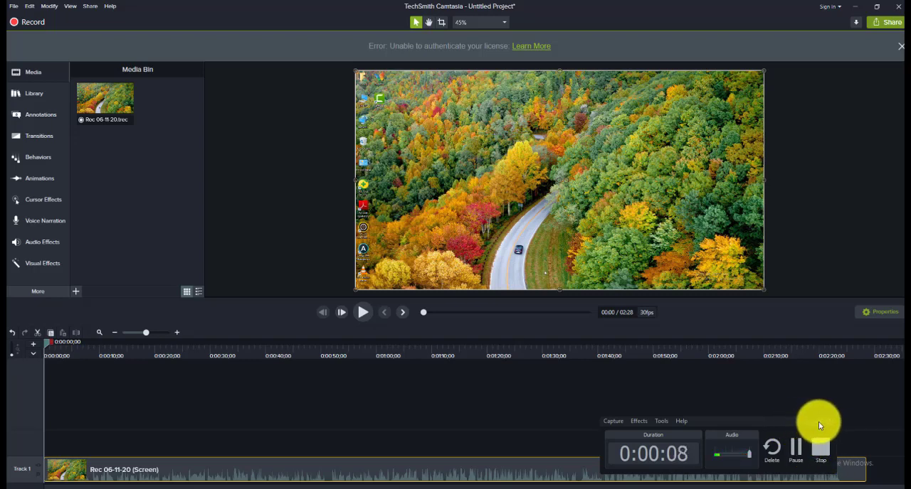
{"action": "left_click", "coordinate": [820, 446]}
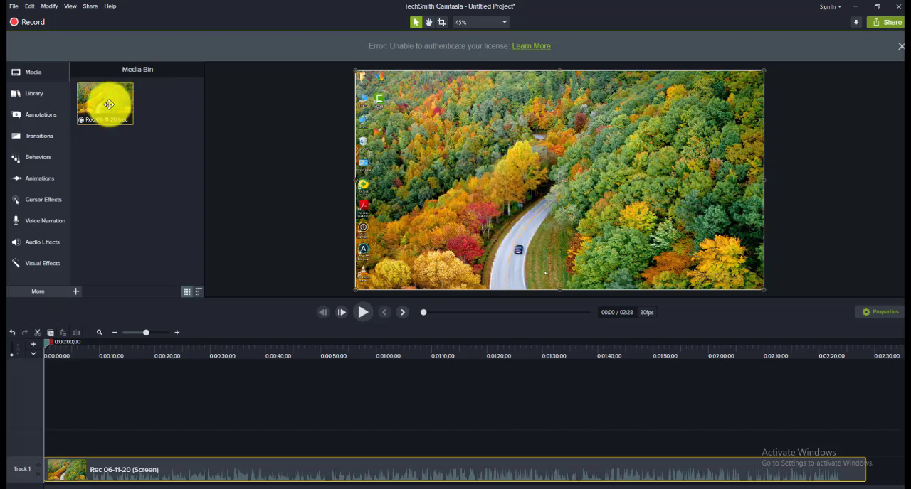
Step: Browse This PC and the Desktop folder in the media import dialog, and close it without importing anything
{"action": "key", "text": "ctrl+i"}
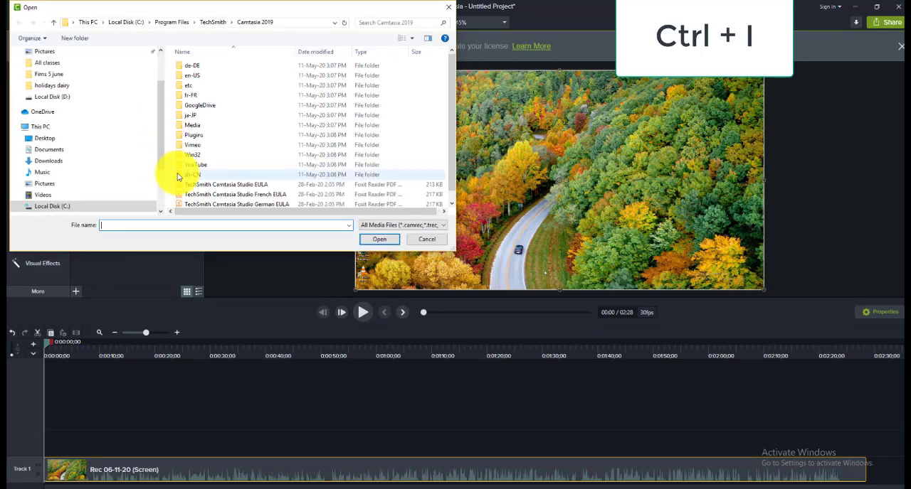
{"action": "left_click", "coordinate": [64, 130]}
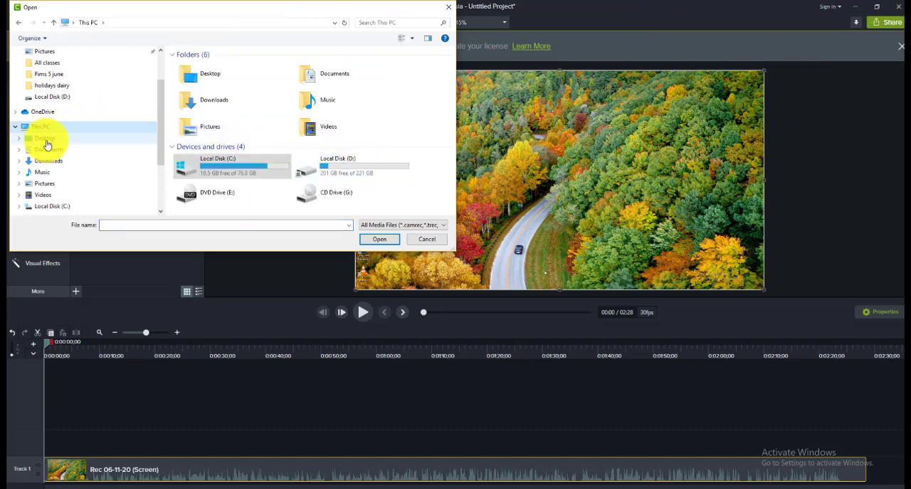
{"action": "left_click", "coordinate": [45, 139]}
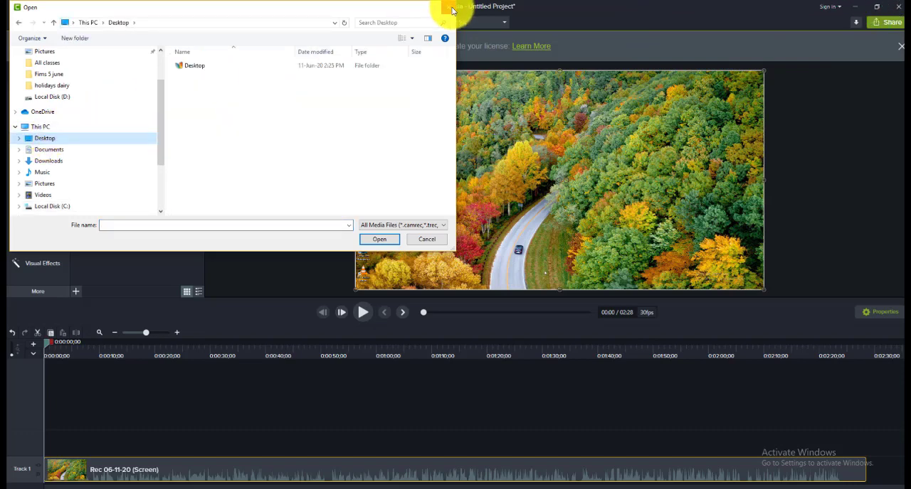
{"action": "left_click", "coordinate": [448, 7]}
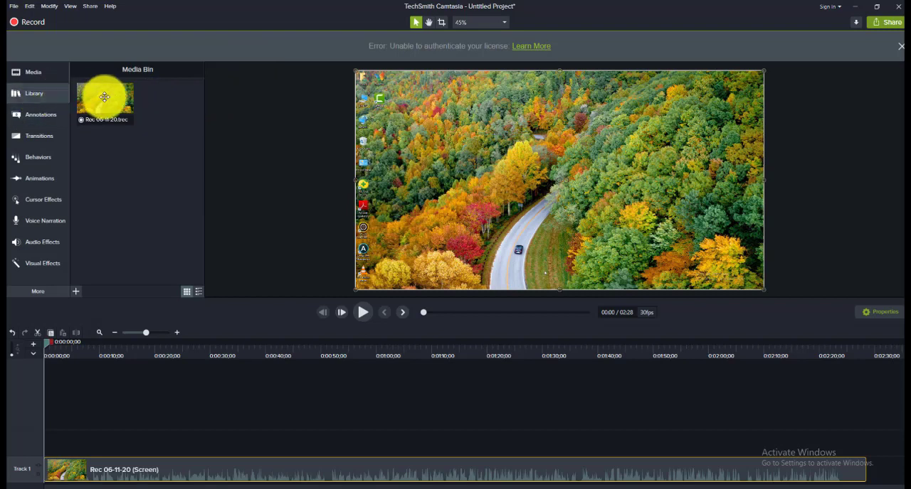
Step: Open the Camtasia 2019 library and look through the Education folder of the Icons collection
{"action": "left_click", "coordinate": [32, 94]}
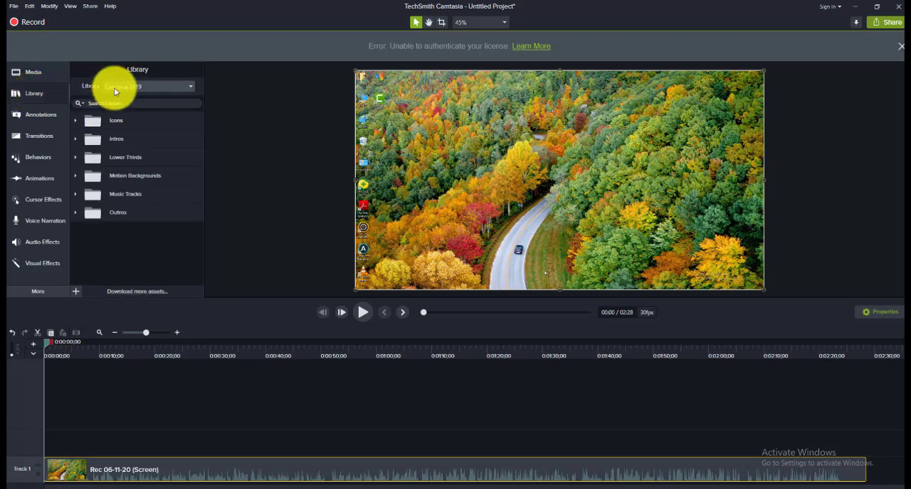
{"action": "left_click", "coordinate": [76, 120]}
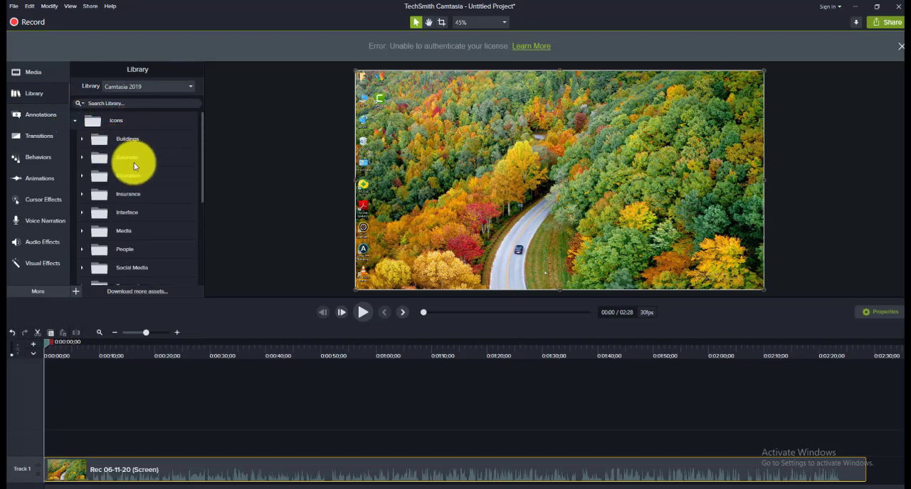
{"action": "left_click", "coordinate": [82, 176]}
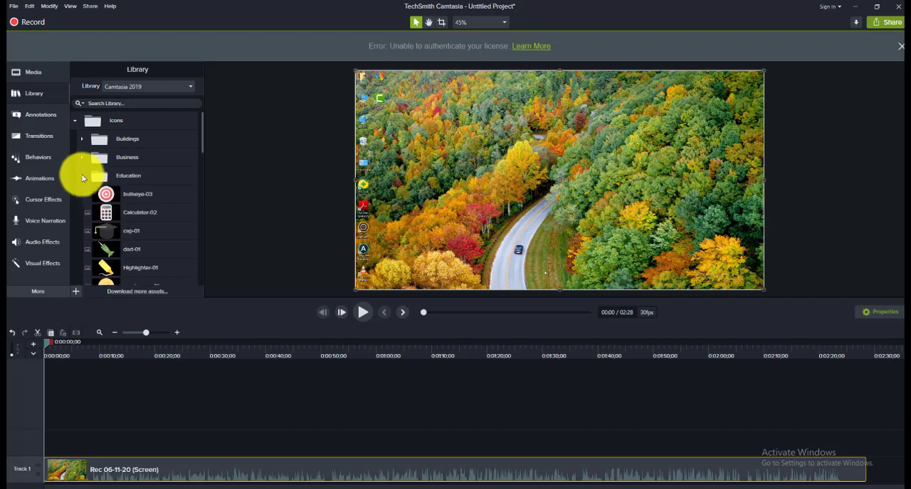
{"action": "scroll", "coordinate": [177, 201], "scroll_direction": "down", "scroll_amount": 5}
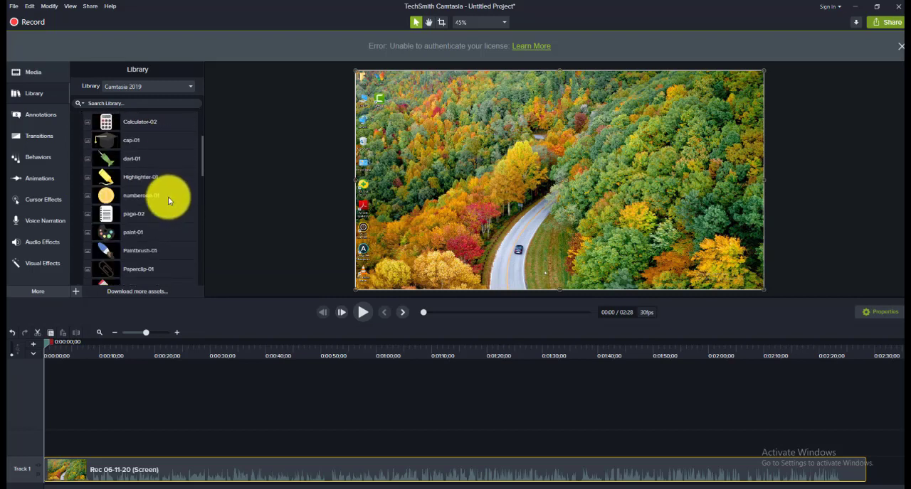
{"action": "scroll", "coordinate": [151, 203], "scroll_direction": "down", "scroll_amount": 8}
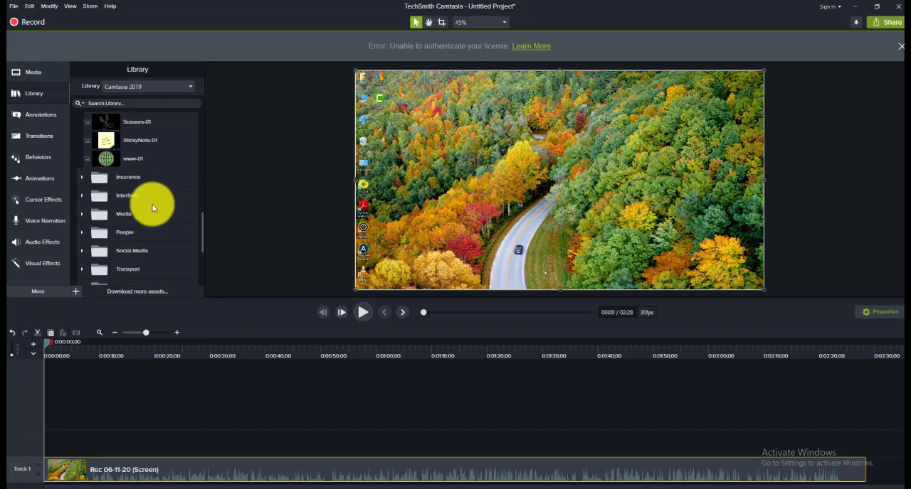
Step: Look through the Insurance icons, and collapse the Insurance and Education folders
{"action": "left_click", "coordinate": [82, 155]}
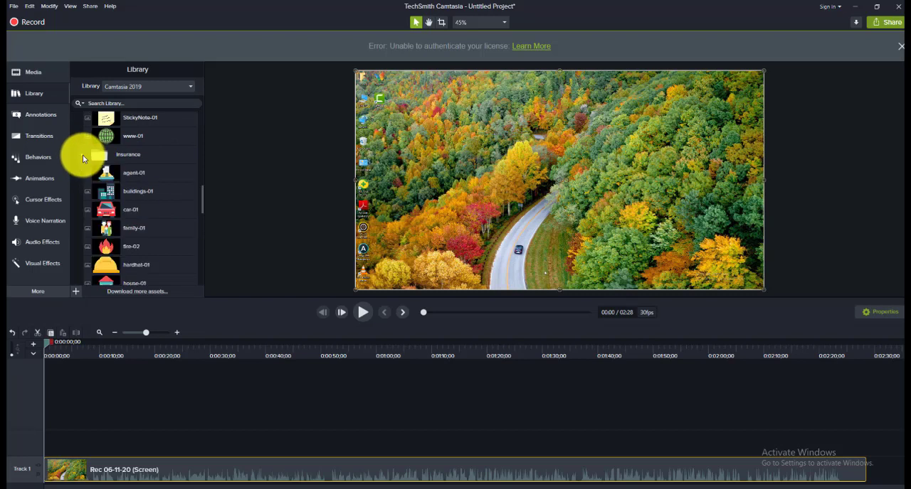
{"action": "scroll", "coordinate": [142, 170], "scroll_direction": "down", "scroll_amount": 3}
{"action": "scroll", "coordinate": [141, 181], "scroll_direction": "down", "scroll_amount": 3}
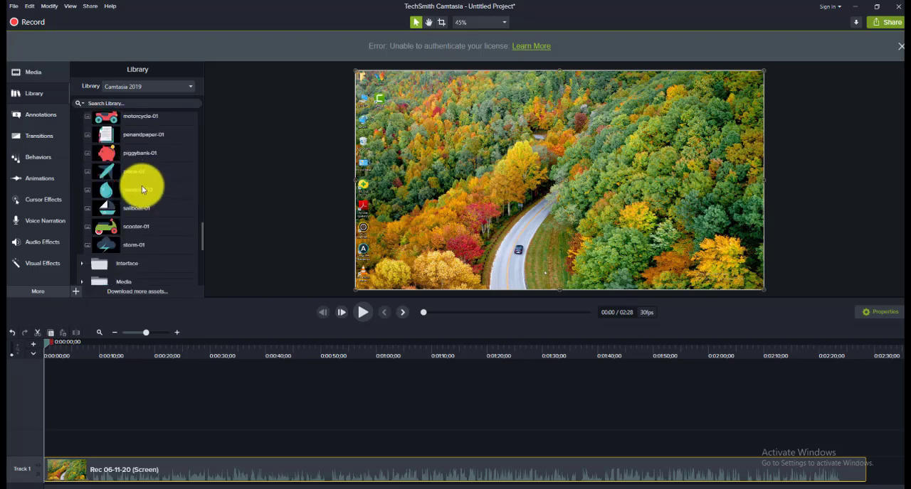
{"action": "scroll", "coordinate": [126, 185], "scroll_direction": "up", "scroll_amount": 6}
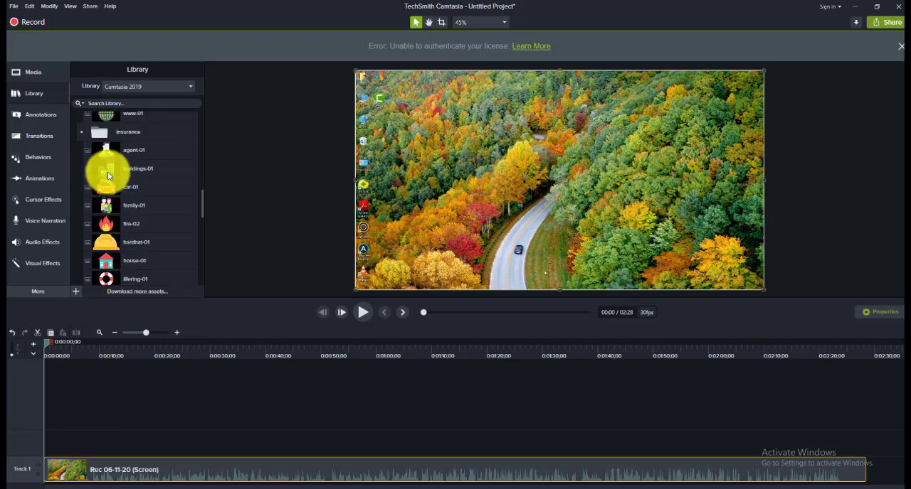
{"action": "left_click", "coordinate": [83, 132]}
{"action": "scroll", "coordinate": [93, 148], "scroll_direction": "up", "scroll_amount": 3}
{"action": "scroll", "coordinate": [93, 152], "scroll_direction": "up", "scroll_amount": 5}
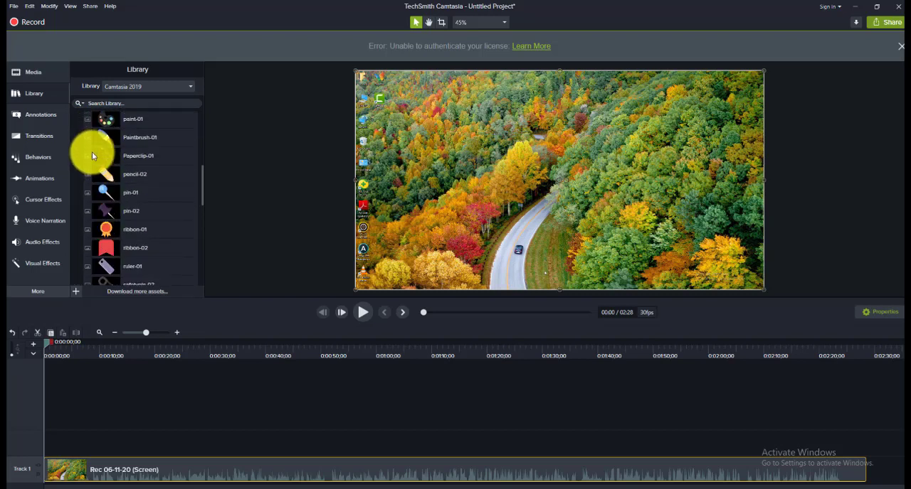
{"action": "left_click", "coordinate": [83, 177]}
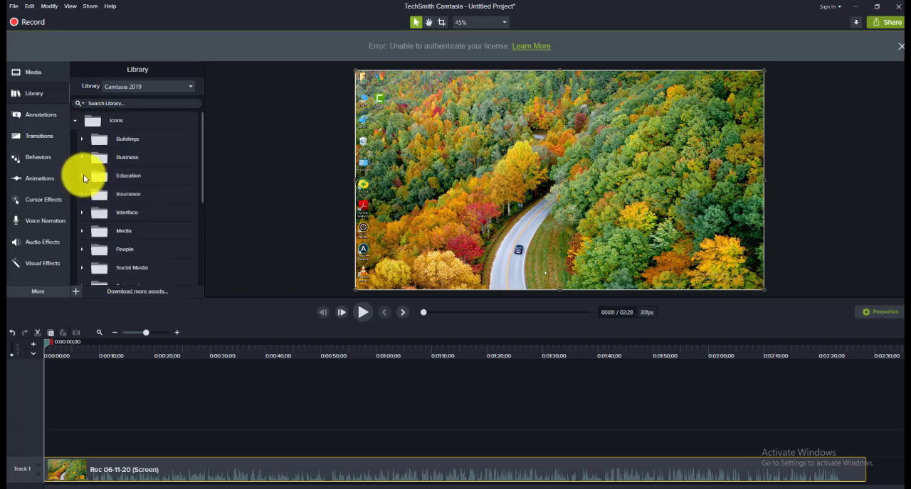
Step: Examine the intro templates in the library's Intros folder
{"action": "scroll", "coordinate": [137, 179], "scroll_direction": "down", "scroll_amount": 2}
{"action": "scroll", "coordinate": [162, 198], "scroll_direction": "down", "scroll_amount": 1}
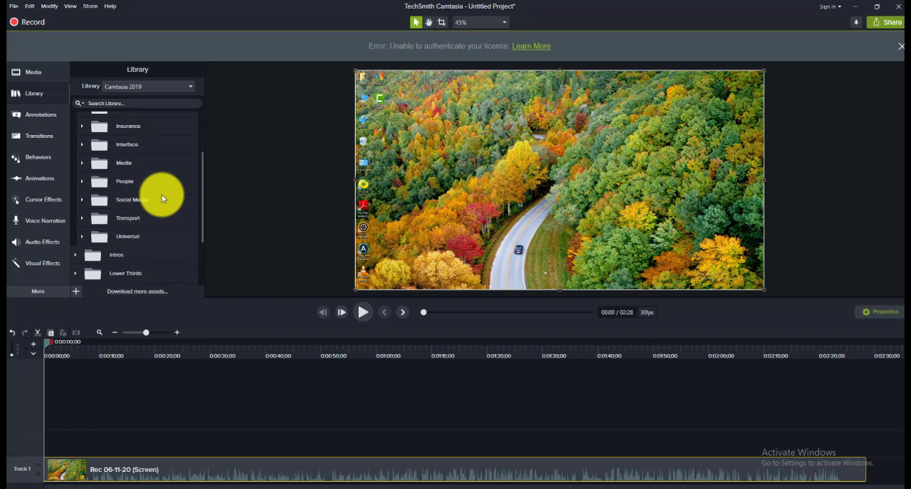
{"action": "scroll", "coordinate": [128, 207], "scroll_direction": "down", "scroll_amount": 1}
{"action": "scroll", "coordinate": [128, 217], "scroll_direction": "down", "scroll_amount": 1}
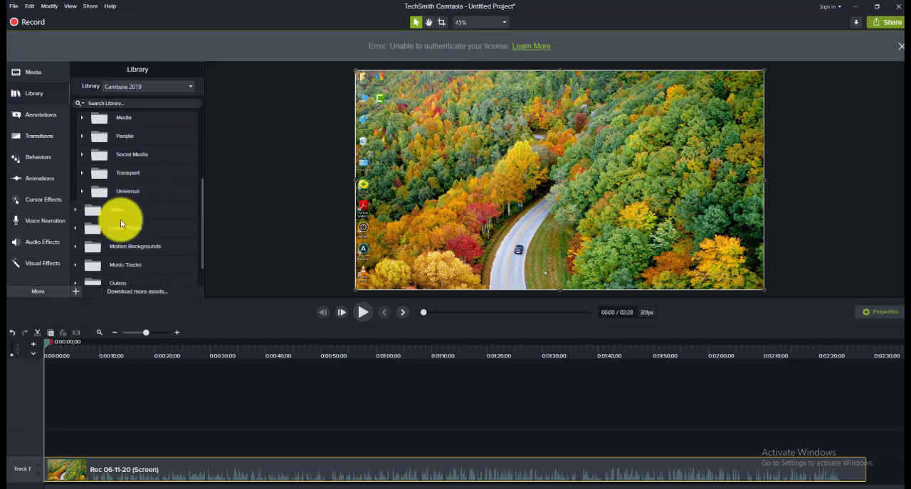
{"action": "left_click", "coordinate": [74, 210]}
{"action": "scroll", "coordinate": [148, 210], "scroll_direction": "down", "scroll_amount": 2}
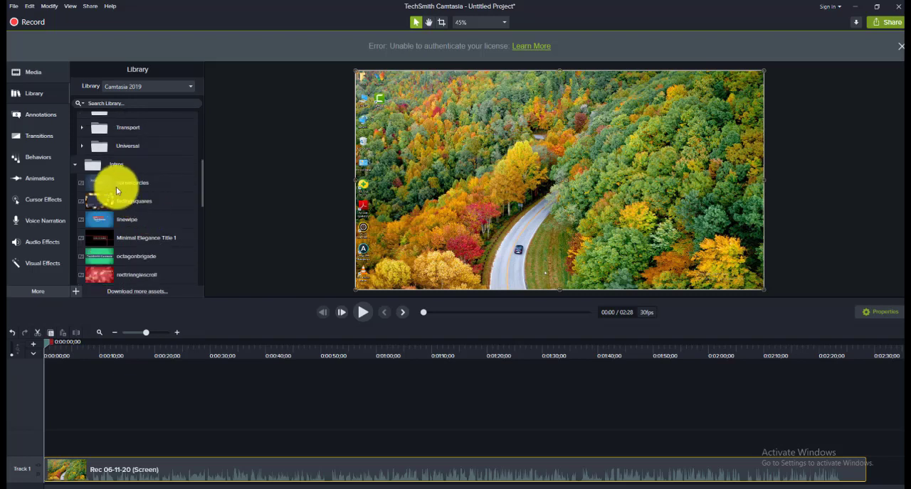
{"action": "scroll", "coordinate": [145, 196], "scroll_direction": "down", "scroll_amount": 1}
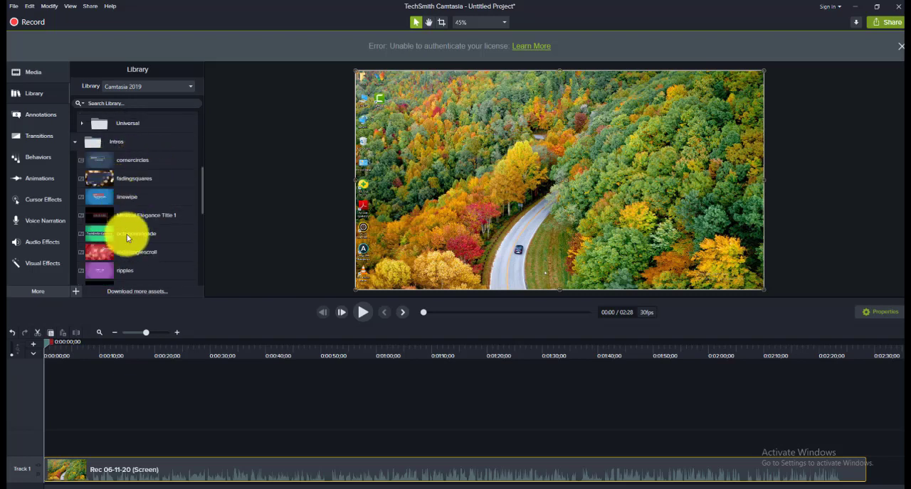
{"action": "scroll", "coordinate": [114, 229], "scroll_direction": "down", "scroll_amount": 2}
{"action": "scroll", "coordinate": [139, 242], "scroll_direction": "down", "scroll_amount": 6}
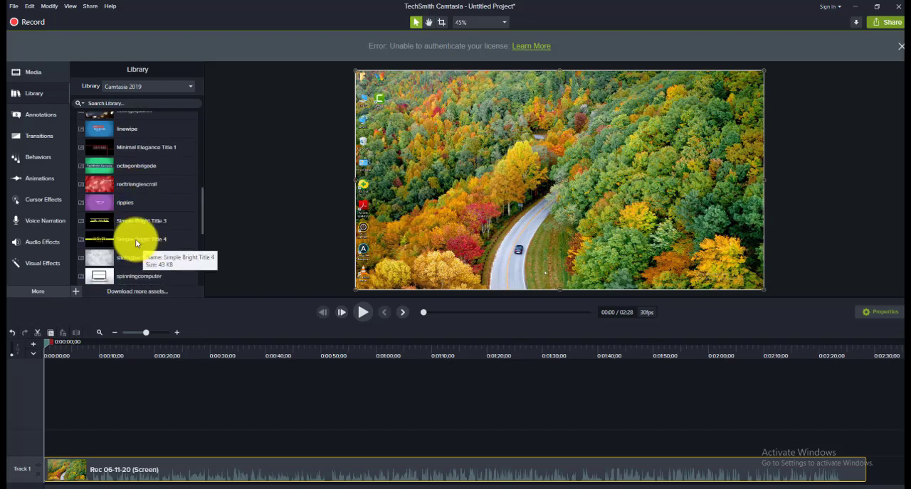
{"action": "scroll", "coordinate": [130, 241], "scroll_direction": "down", "scroll_amount": 2}
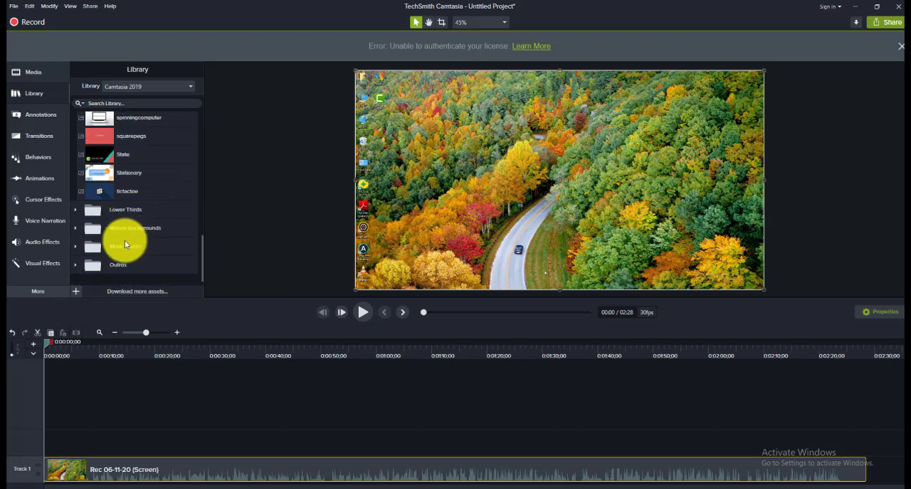
Step: Expand the library's Lower Thirds folder and view its assets
{"action": "left_click", "coordinate": [74, 209]}
{"action": "scroll", "coordinate": [145, 225], "scroll_direction": "down", "scroll_amount": 2}
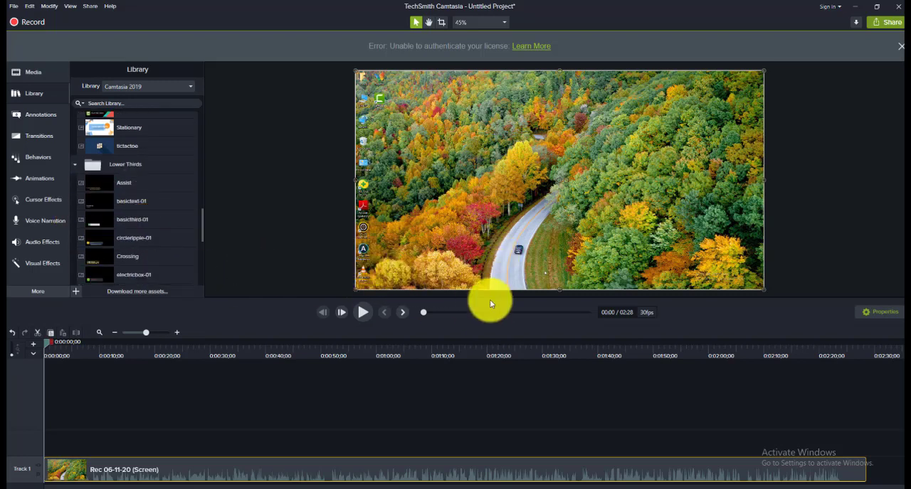
Step: Collapse the Lower Thirds folder and look through the library's Motion Backgrounds assets
{"action": "left_click", "coordinate": [75, 165]}
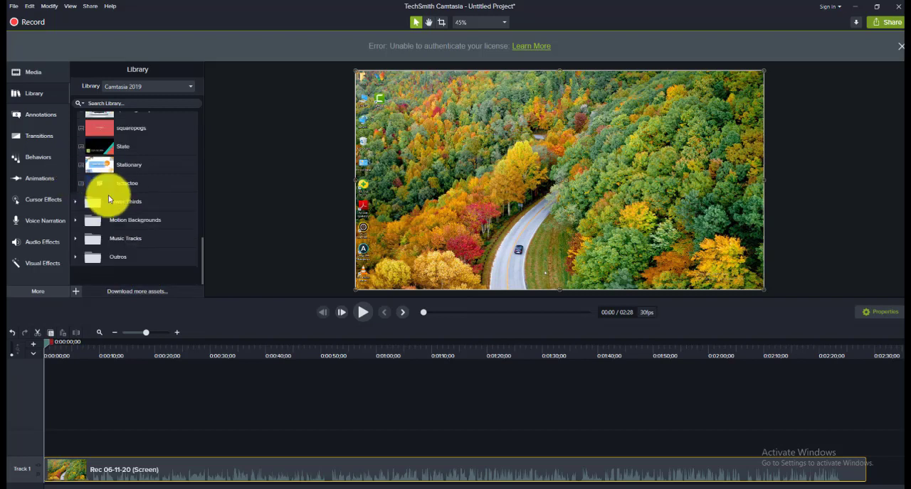
{"action": "left_click", "coordinate": [75, 221]}
{"action": "scroll", "coordinate": [160, 251], "scroll_direction": "down", "scroll_amount": 5}
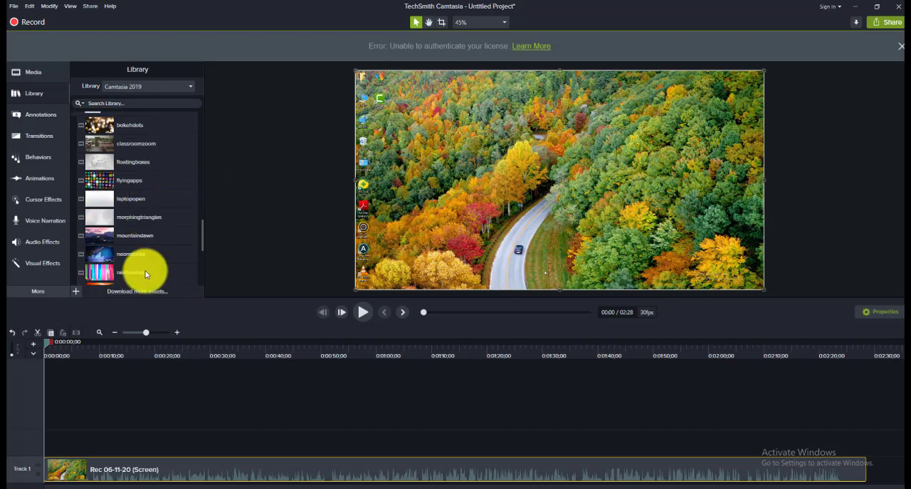
{"action": "scroll", "coordinate": [122, 254], "scroll_direction": "down", "scroll_amount": 7}
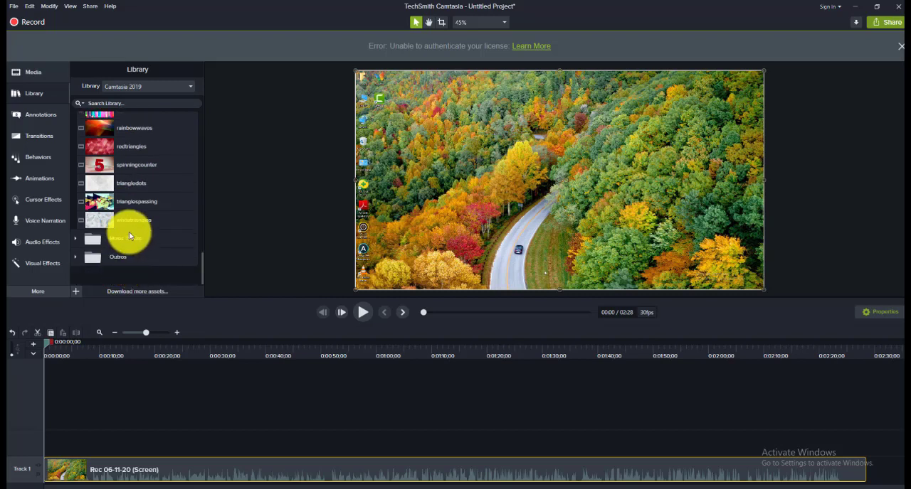
Step: Look into the library's Music Tracks folder and collapse it again
{"action": "left_click", "coordinate": [77, 239]}
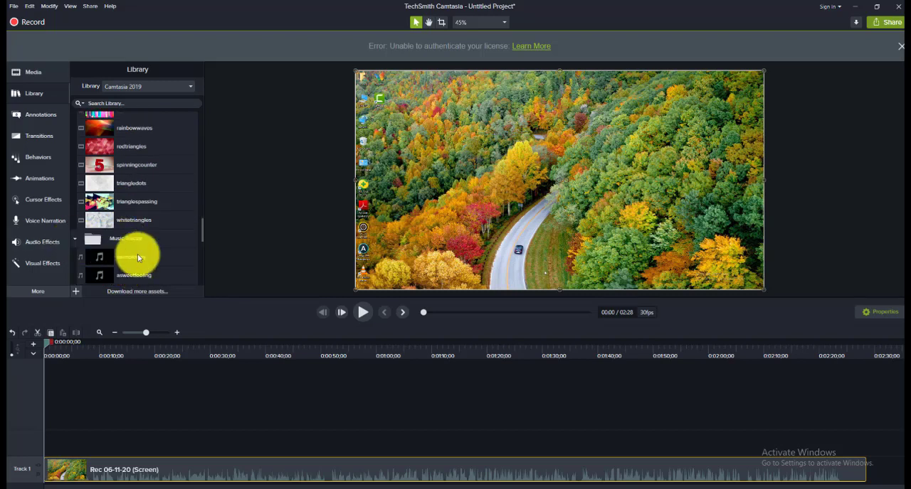
{"action": "scroll", "coordinate": [150, 253], "scroll_direction": "down", "scroll_amount": 5}
{"action": "scroll", "coordinate": [155, 252], "scroll_direction": "up", "scroll_amount": 6}
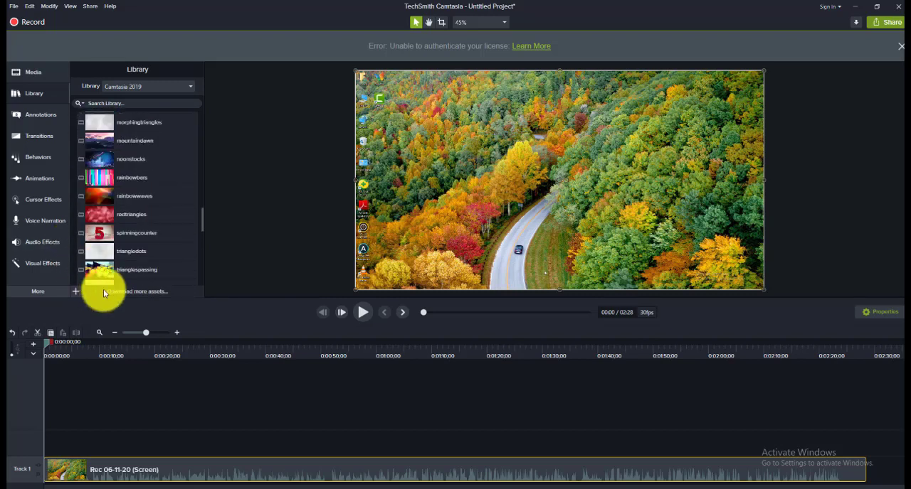
{"action": "left_click", "coordinate": [78, 240]}
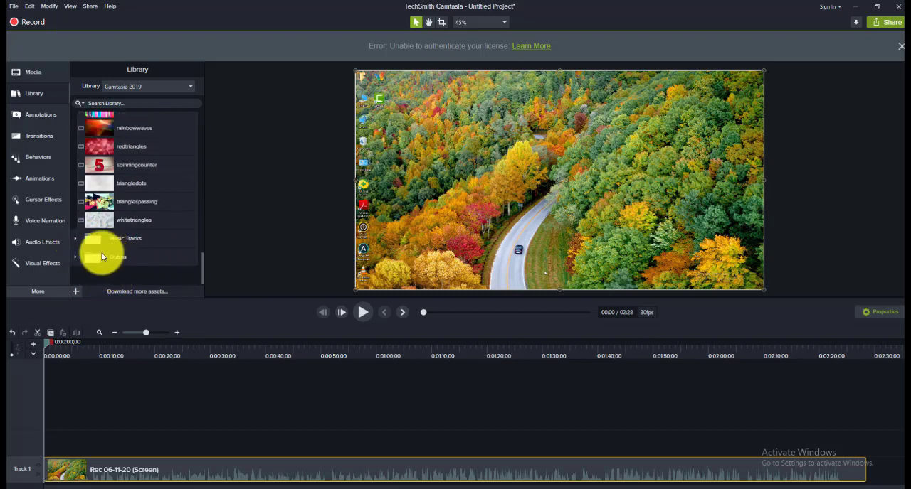
Step: View the outro templates in the Outros folder, dismissing the licence error banner, and collapse the folder
{"action": "left_click", "coordinate": [75, 257]}
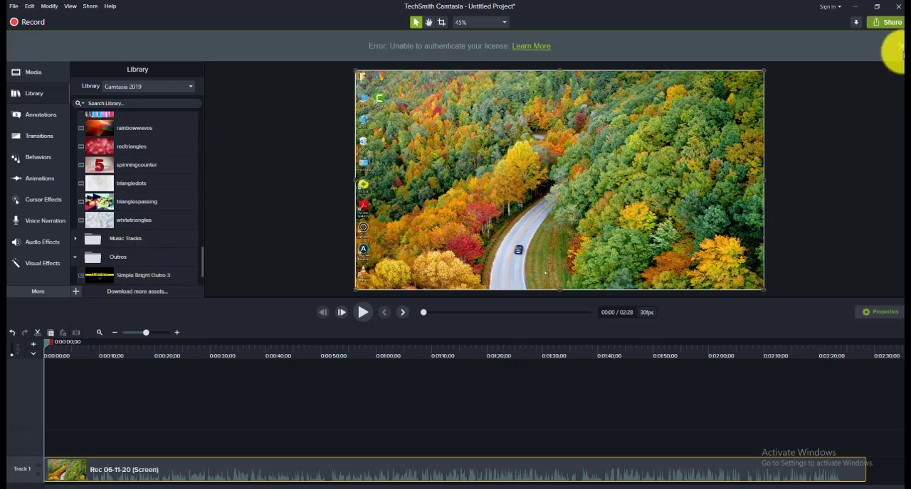
{"action": "left_click", "coordinate": [900, 46]}
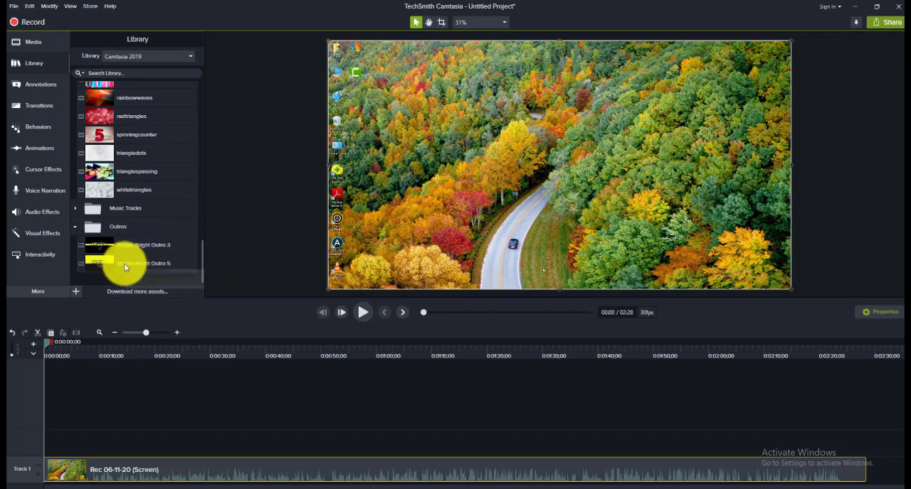
{"action": "scroll", "coordinate": [79, 194], "scroll_direction": "up", "scroll_amount": 10}
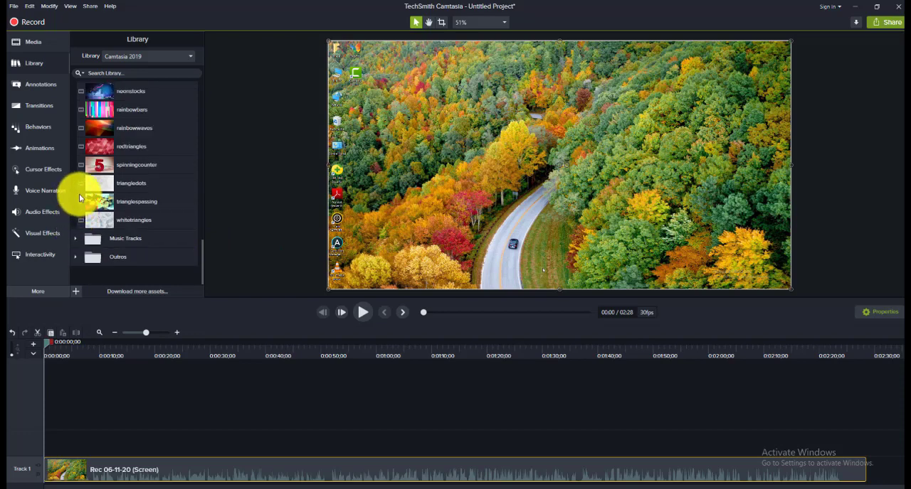
{"action": "scroll", "coordinate": [100, 188], "scroll_direction": "down", "scroll_amount": 7}
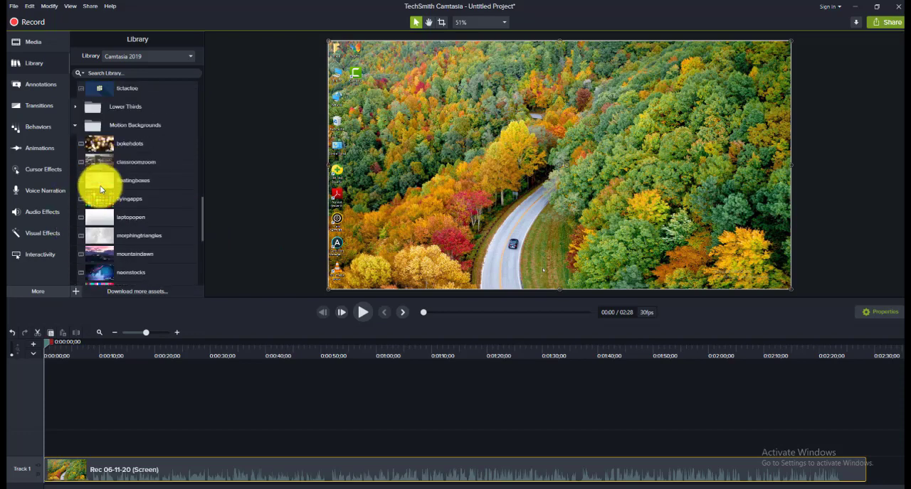
Step: Add the cornercircles template from the library's Intros folder to a track above the screen recording
{"action": "scroll", "coordinate": [100, 188], "scroll_direction": "up", "scroll_amount": 7}
{"action": "scroll", "coordinate": [100, 185], "scroll_direction": "up", "scroll_amount": 4}
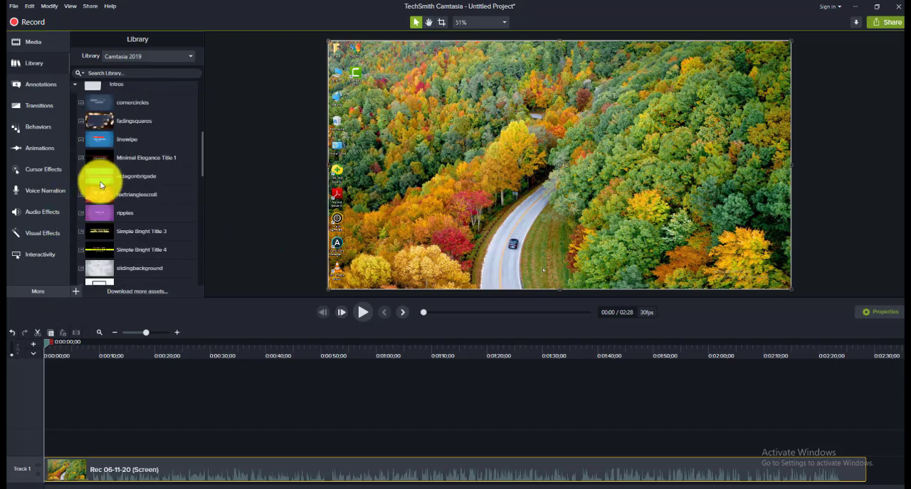
{"action": "left_click", "coordinate": [129, 149]}
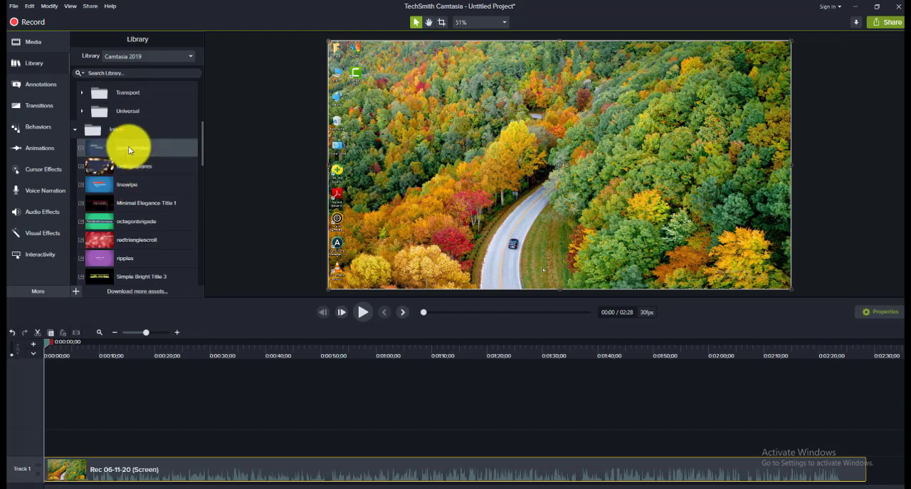
{"action": "left_click_drag", "start_coordinate": [128, 146], "coordinate": [85, 439]}
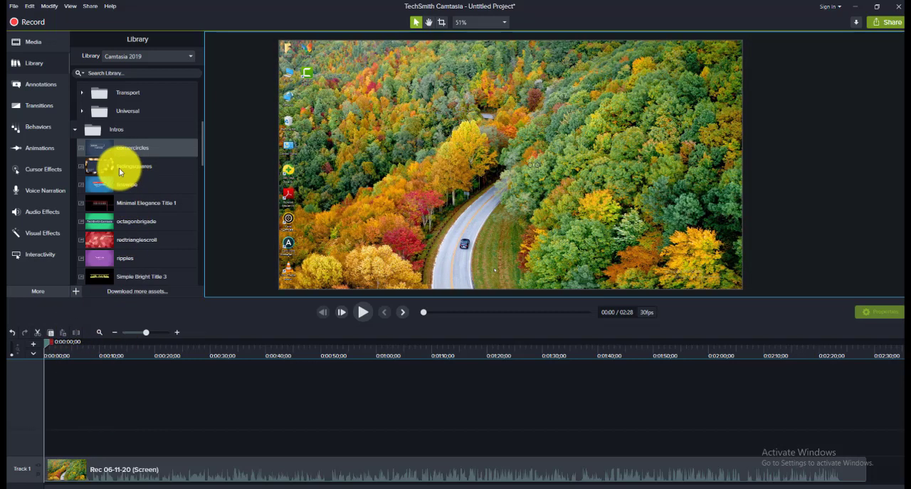
{"action": "key", "text": "alt+Tab"}
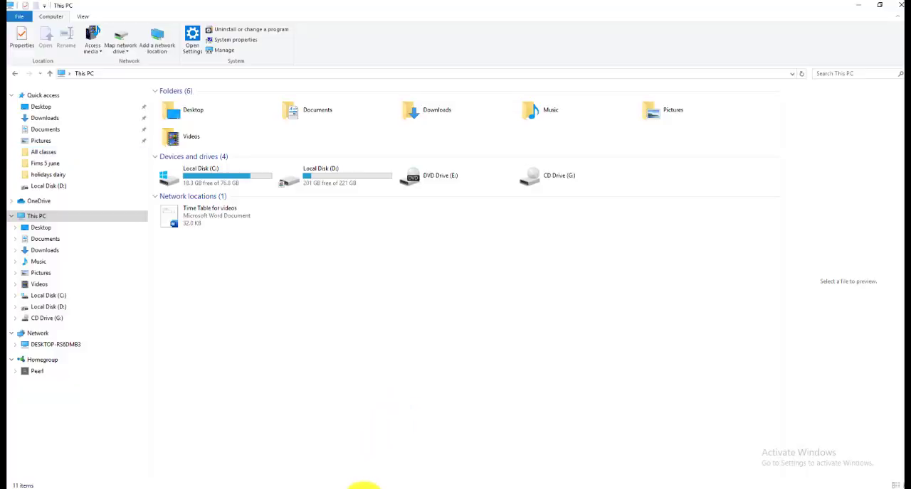
{"action": "left_click", "coordinate": [363, 487]}
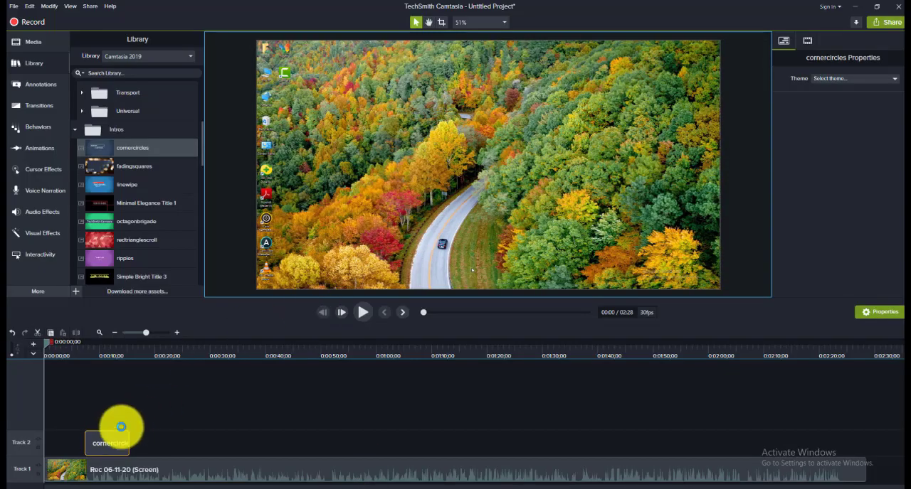
{"action": "key", "text": "Delete"}
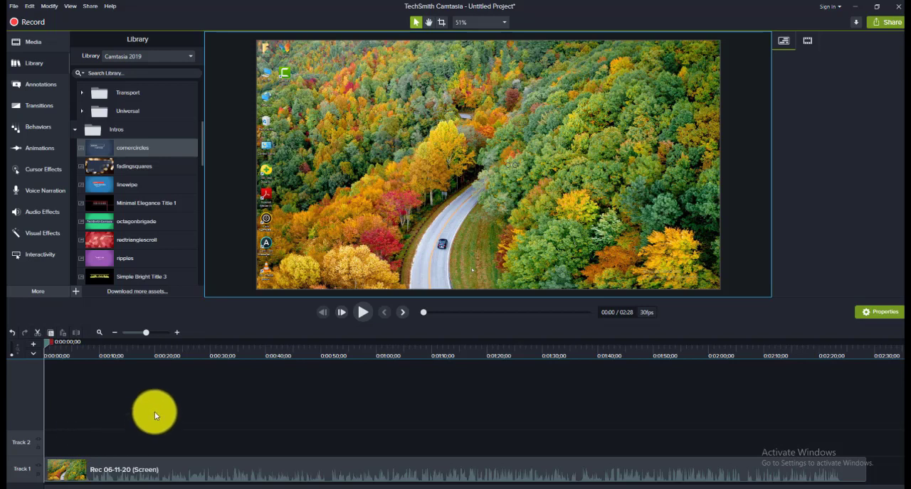
{"action": "key", "text": "ctrl+z"}
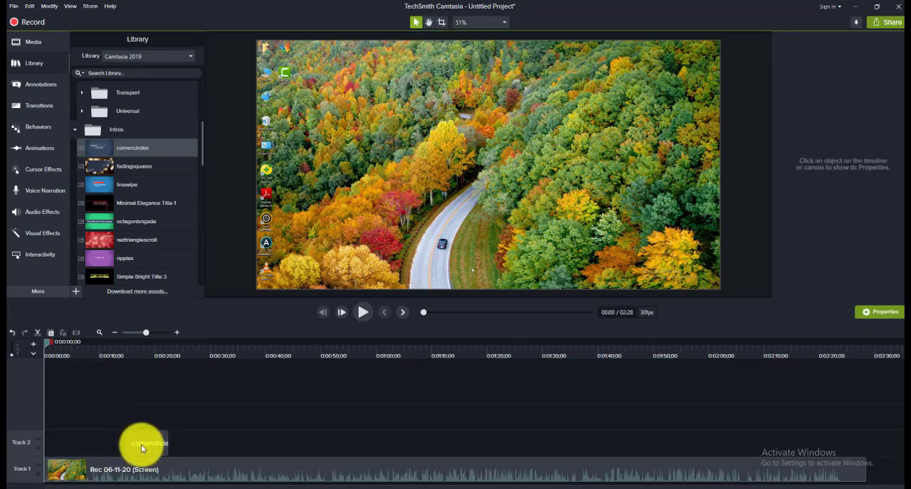
{"action": "left_click", "coordinate": [141, 444]}
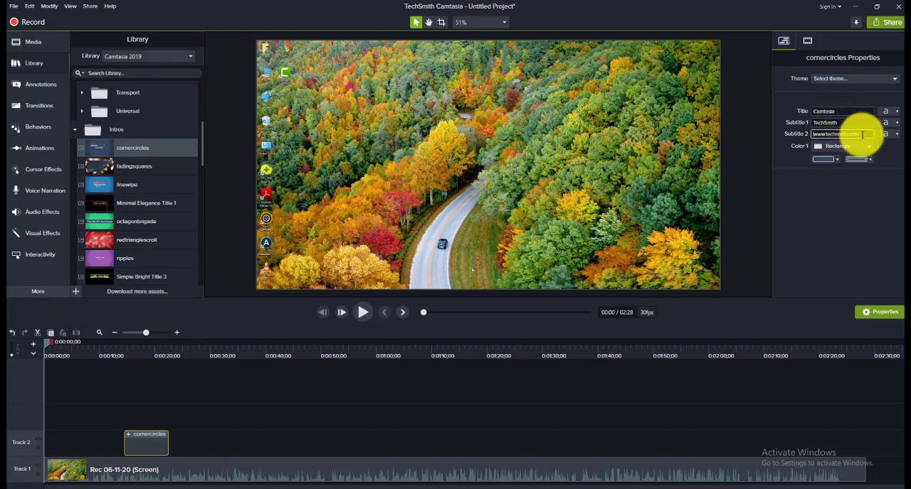
{"action": "left_click", "coordinate": [859, 136]}
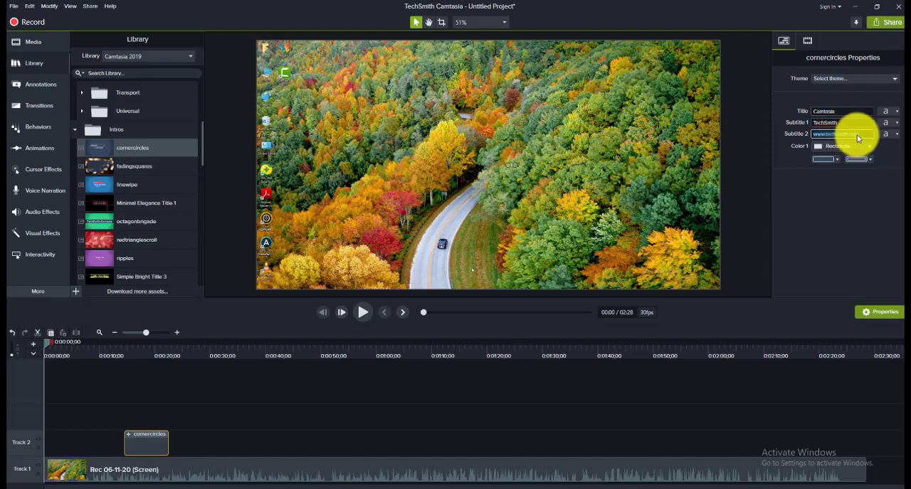
{"action": "key", "text": "BackSpace"}
{"action": "type", "text": "www.fmsschool"}
Step: Replace Subtitle 1 of the cornercircles intro with "Video Editing course"
{"action": "left_click", "coordinate": [820, 123]}
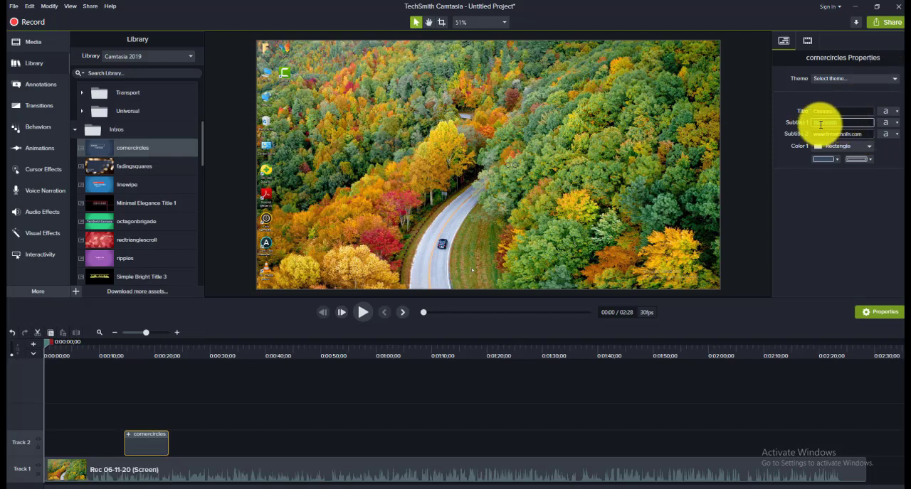
{"action": "type", "text": "T"}
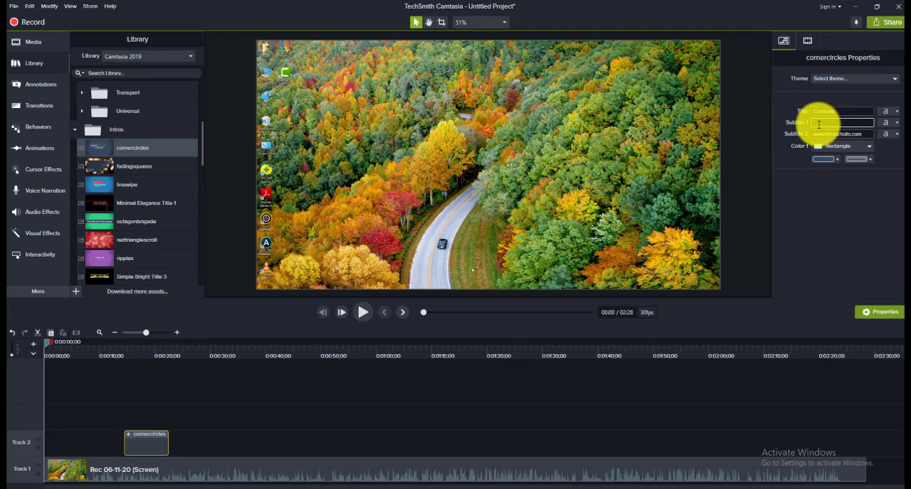
{"action": "type", "text": "ideo Editing course"}
Step: Change the cornercircles intro's title to "Fims schools"
{"action": "left_click", "coordinate": [840, 112]}
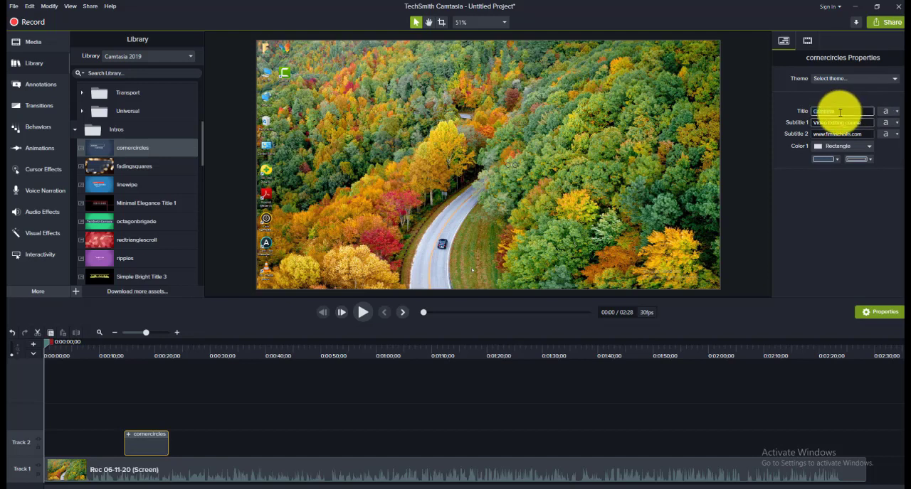
{"action": "type", "text": "r"}
{"action": "type", "text": "ims schools"}
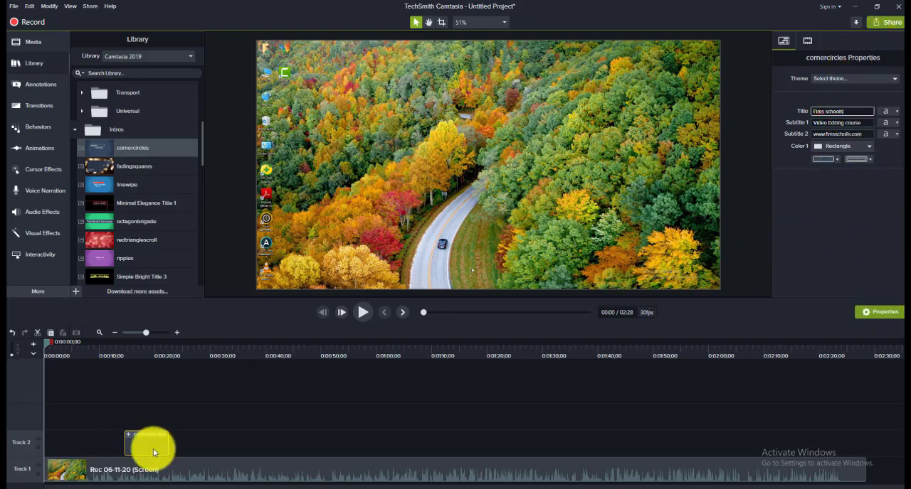
Step: Preview the edited intro by playing the timeline from about 15 seconds, where the cornercircles clip begins
{"action": "left_click", "coordinate": [360, 313]}
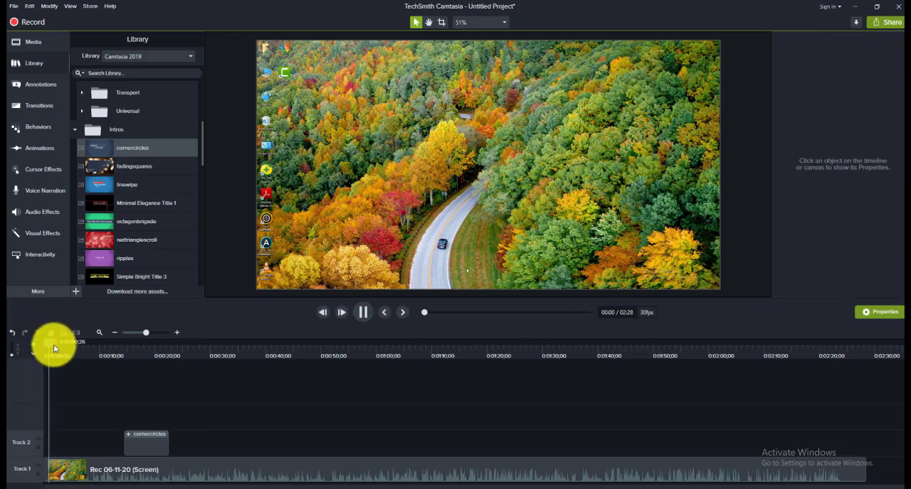
{"action": "left_click", "coordinate": [83, 350]}
{"action": "left_click_drag", "start_coordinate": [83, 343], "coordinate": [131, 345]}
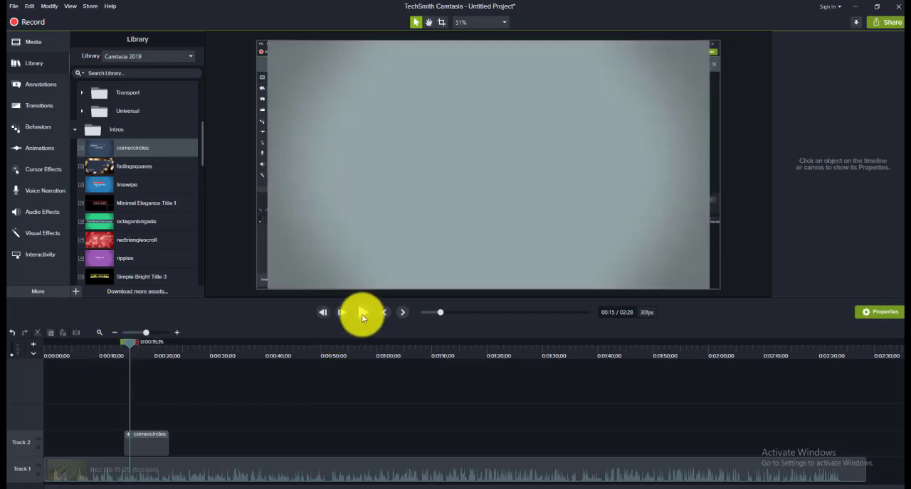
{"action": "left_click", "coordinate": [363, 315]}
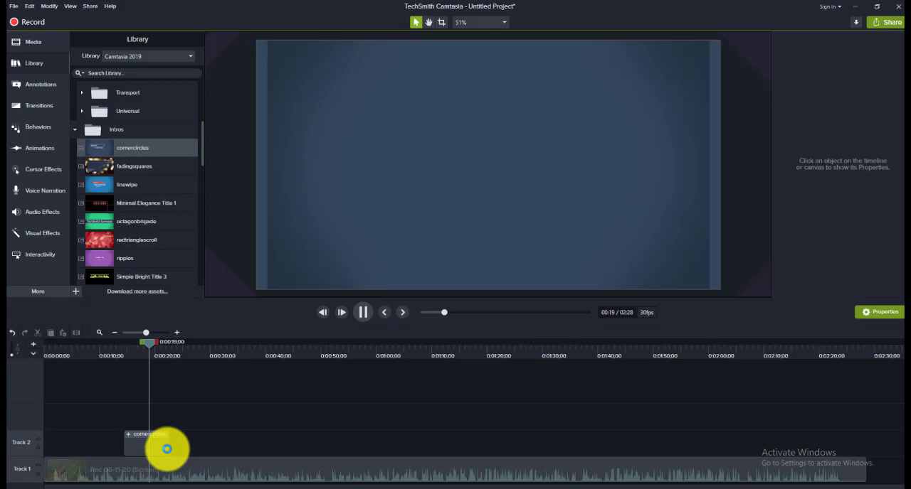
Step: Move the cornercircles intro to the start of the timeline and shift the screen recording to begin right after it
{"action": "left_click_drag", "start_coordinate": [154, 448], "coordinate": [137, 451]}
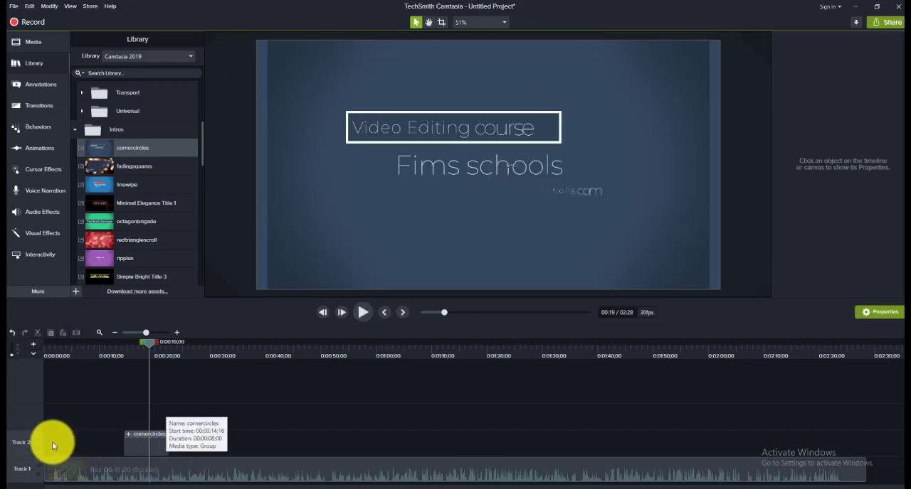
{"action": "left_click_drag", "start_coordinate": [52, 442], "coordinate": [40, 441]}
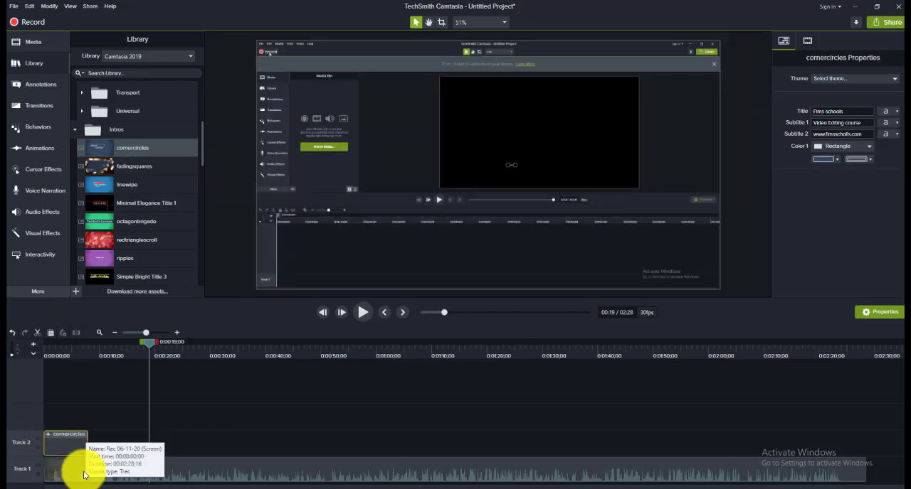
{"action": "left_click_drag", "start_coordinate": [81, 475], "coordinate": [125, 474]}
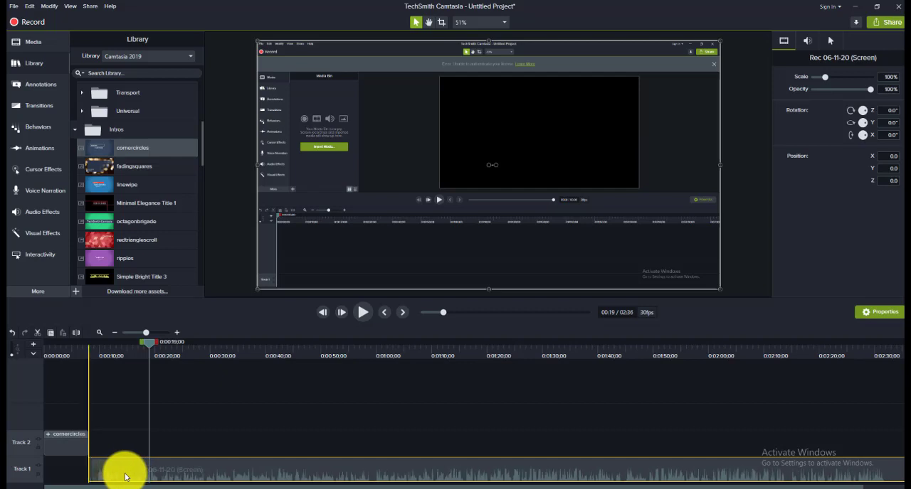
Step: Play the timeline from the beginning to check how the intro leads into the recording
{"action": "left_click", "coordinate": [61, 450]}
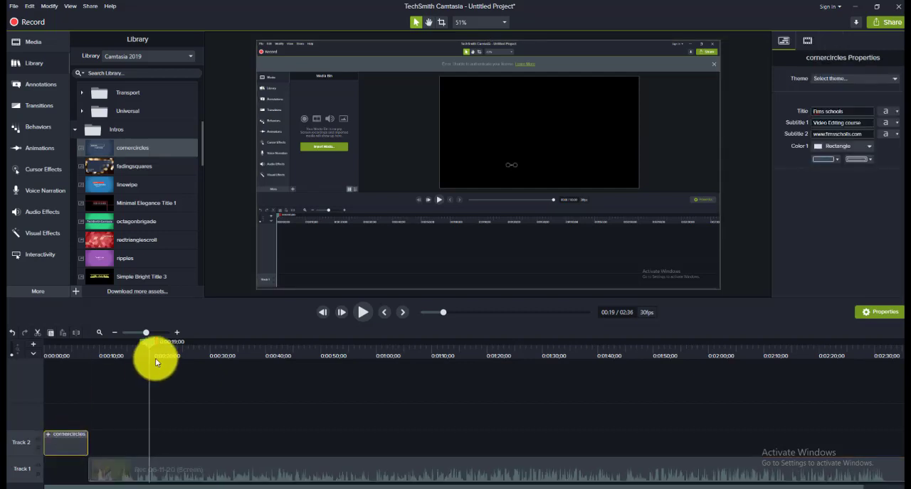
{"action": "left_click_drag", "start_coordinate": [147, 346], "coordinate": [116, 347]}
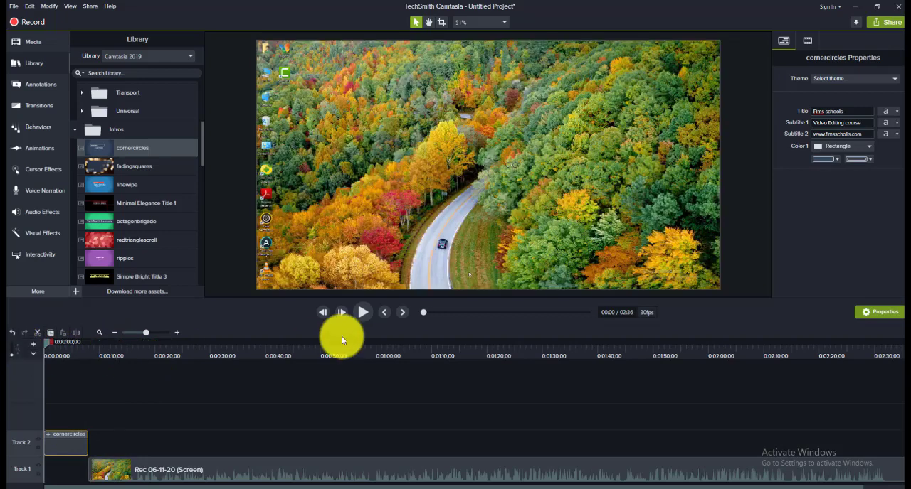
{"action": "left_click", "coordinate": [361, 313]}
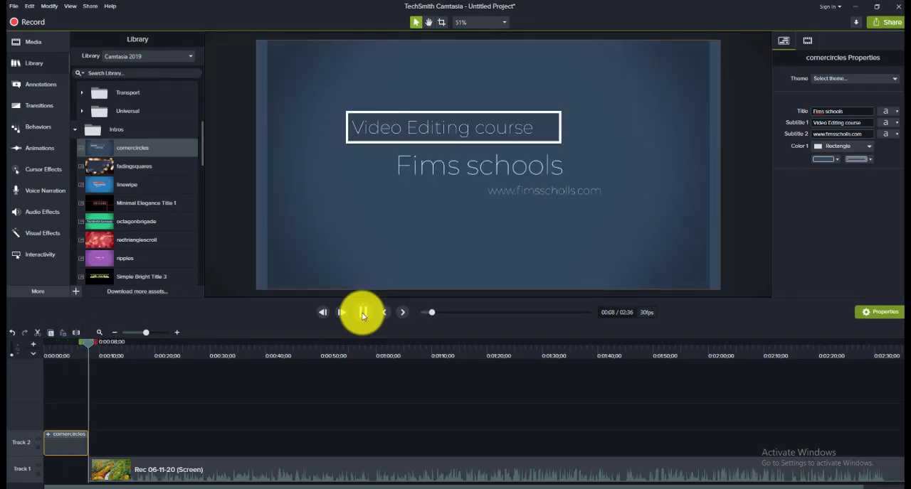
{"action": "left_click", "coordinate": [362, 313]}
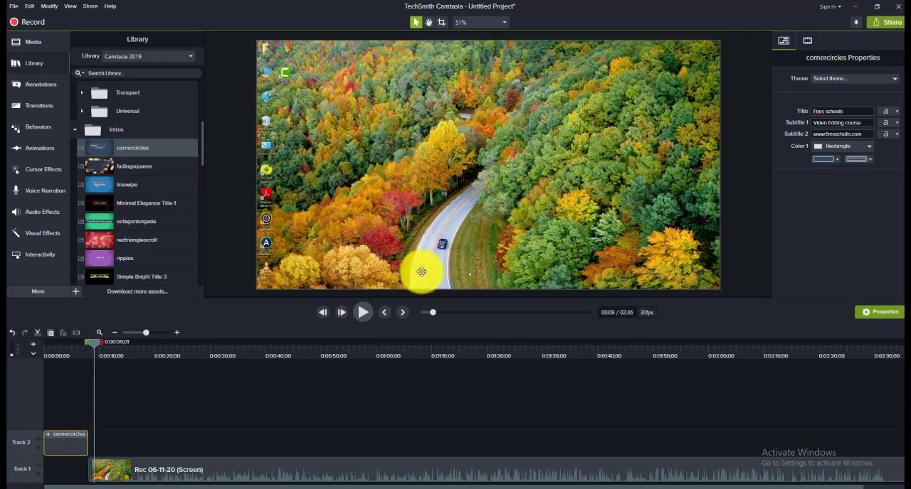
{"action": "left_click_drag", "start_coordinate": [91, 346], "coordinate": [88, 343]}
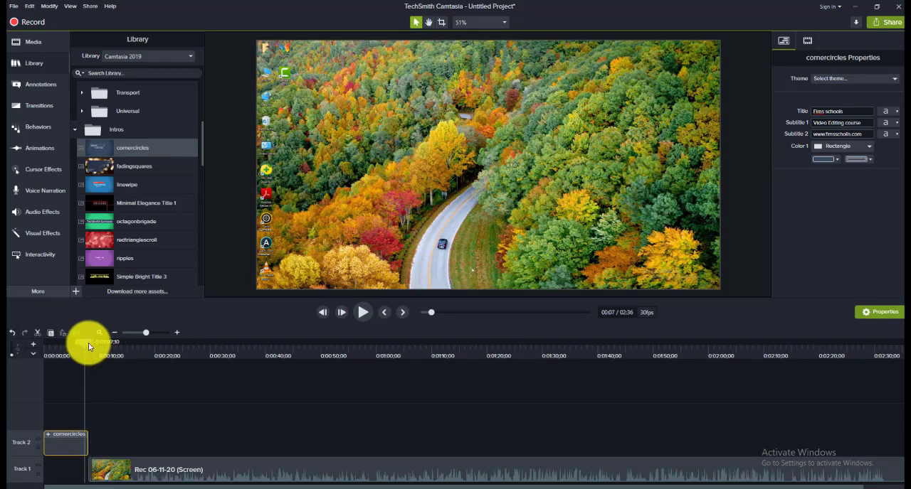
Step: Replay the timeline from about 4 seconds to recheck the edited cornercircles intro
{"action": "left_click", "coordinate": [363, 313]}
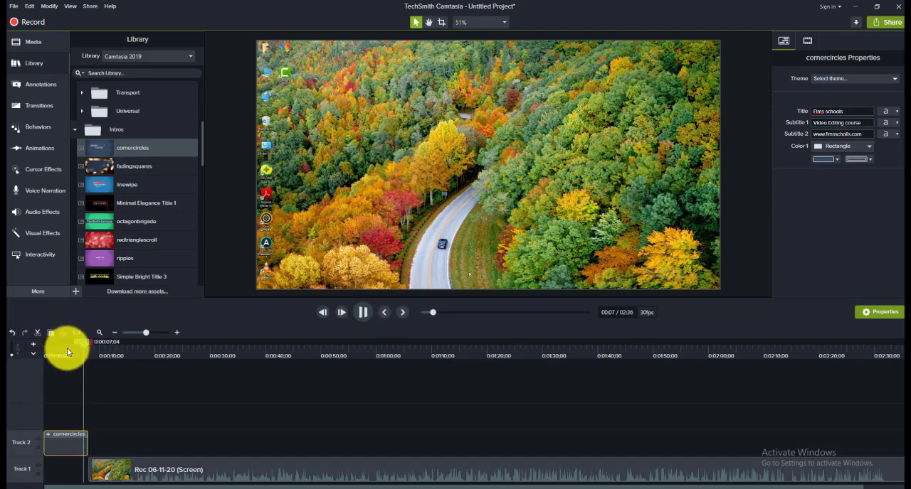
{"action": "left_click", "coordinate": [66, 346]}
{"action": "left_click", "coordinate": [361, 315]}
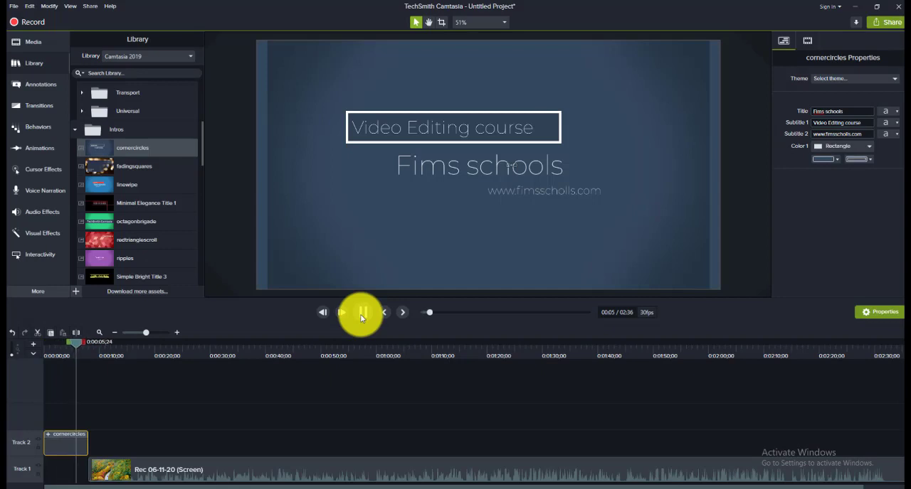
{"action": "left_click", "coordinate": [361, 313]}
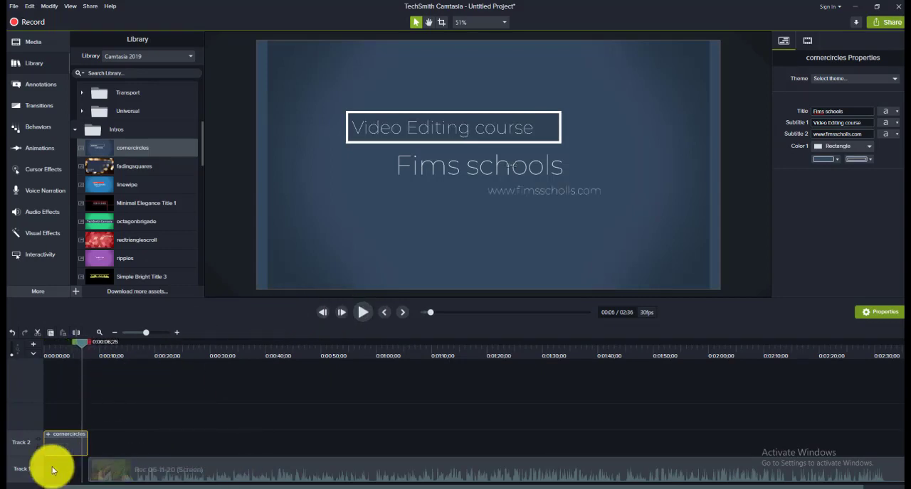
Step: Apply the Cursor Highlight effect to the screen recording on Track 1
{"action": "left_click", "coordinate": [166, 476]}
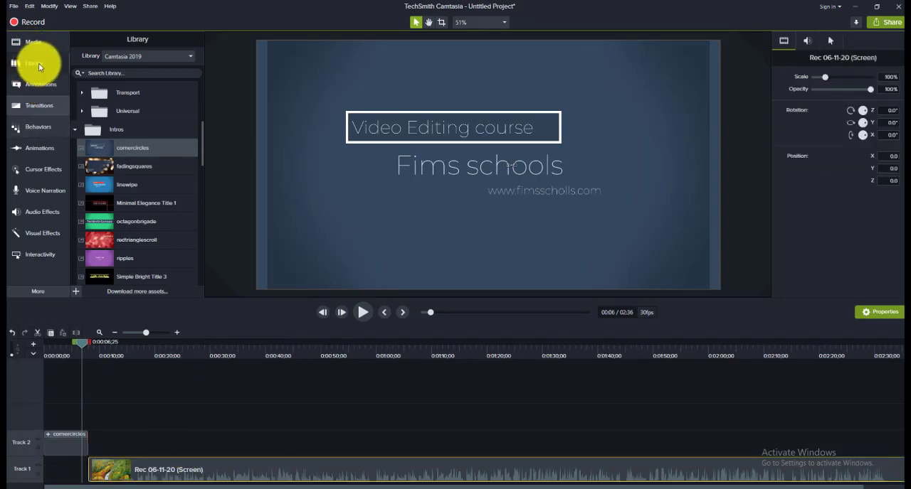
{"action": "left_click", "coordinate": [34, 43]}
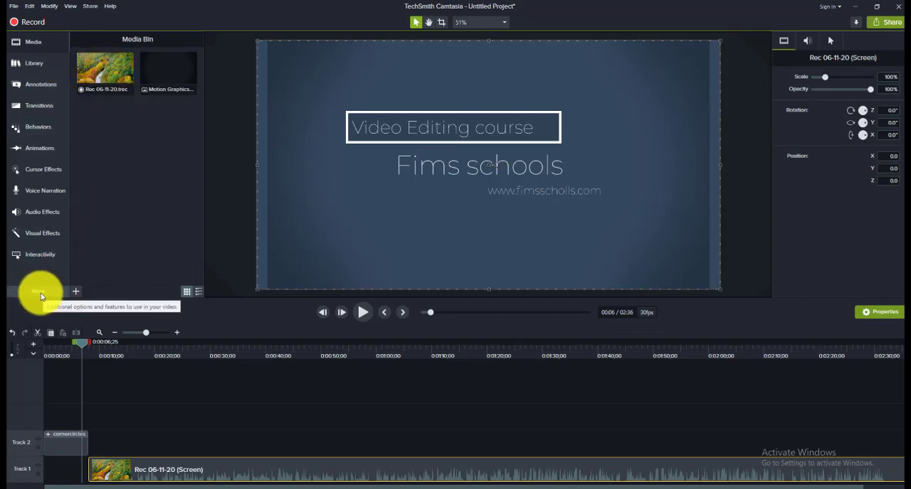
{"action": "left_click", "coordinate": [36, 168]}
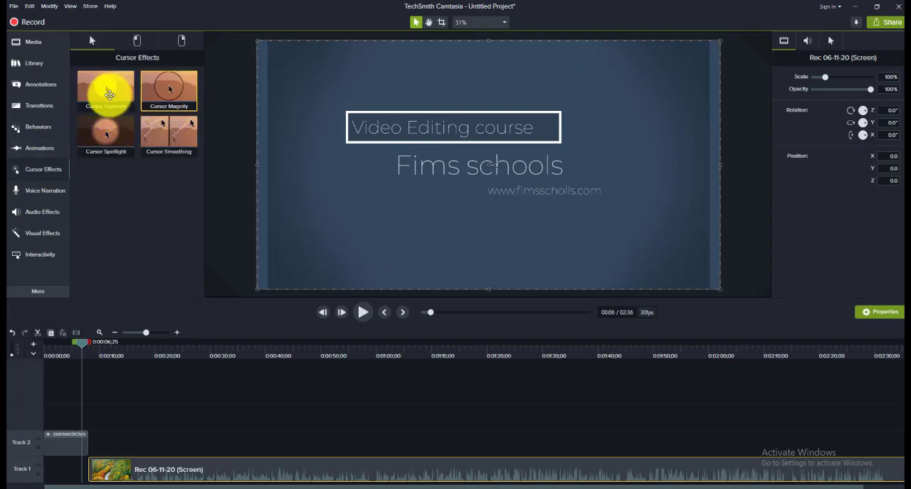
{"action": "left_click_drag", "start_coordinate": [115, 137], "coordinate": [128, 472]}
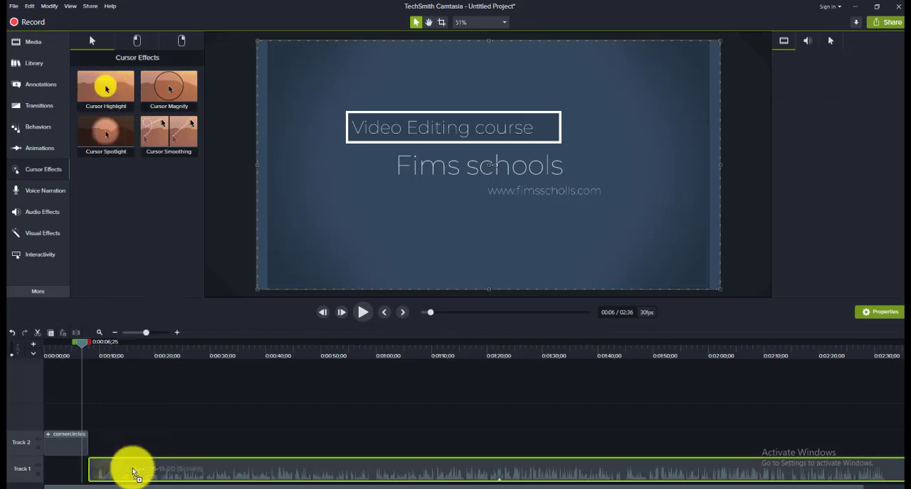
Step: Play the recording to preview the cursor highlight and look at its colour options
{"action": "left_click", "coordinate": [362, 313]}
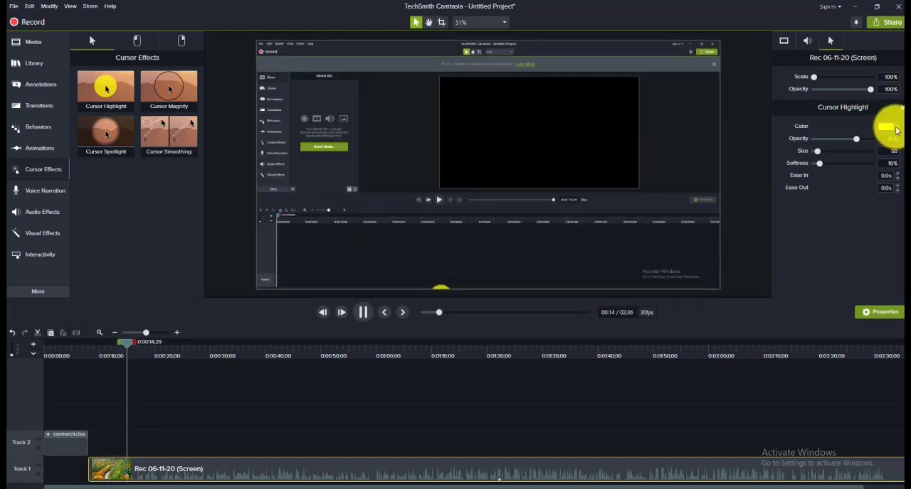
{"action": "left_click", "coordinate": [894, 128]}
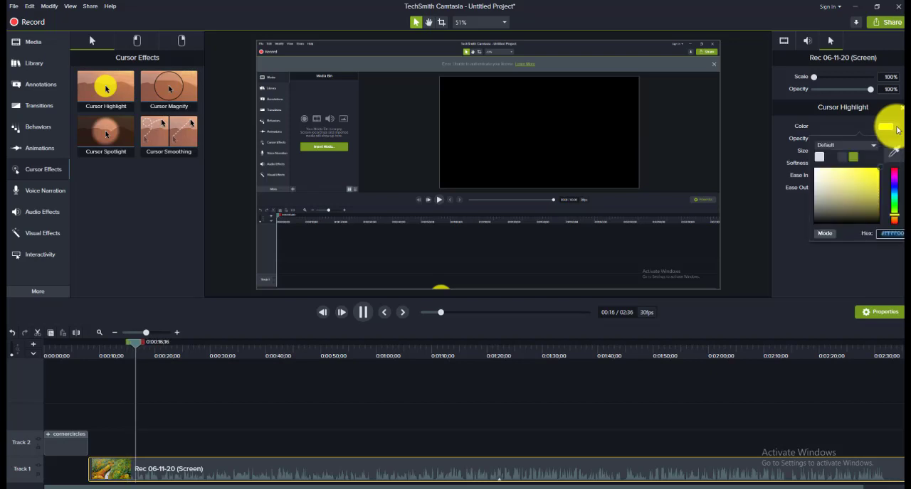
{"action": "left_click", "coordinate": [895, 128]}
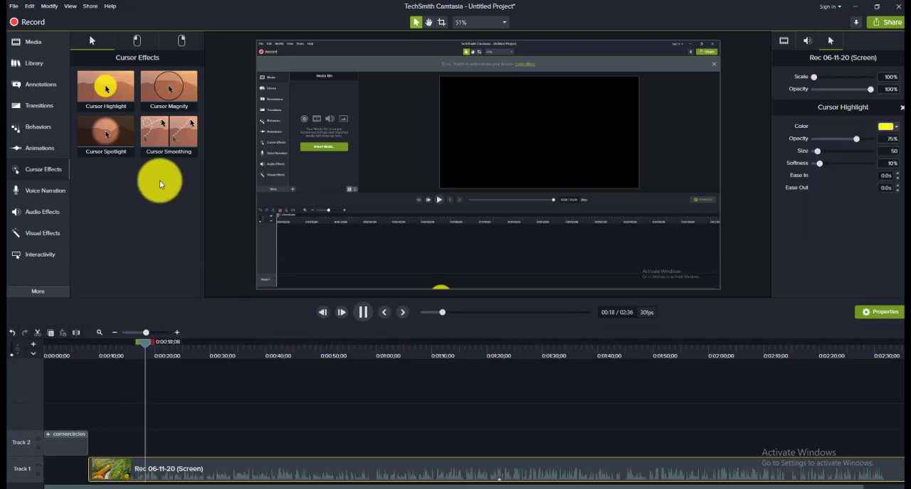
Step: Add the Noise Removal audio effect to the screen recording and raise the clip's audio level slightly on the timeline
{"action": "left_click", "coordinate": [40, 213]}
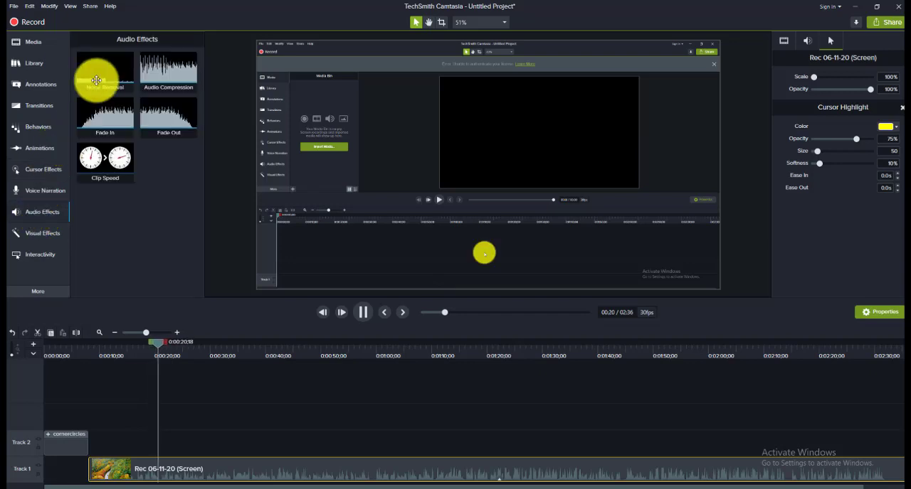
{"action": "left_click", "coordinate": [122, 159]}
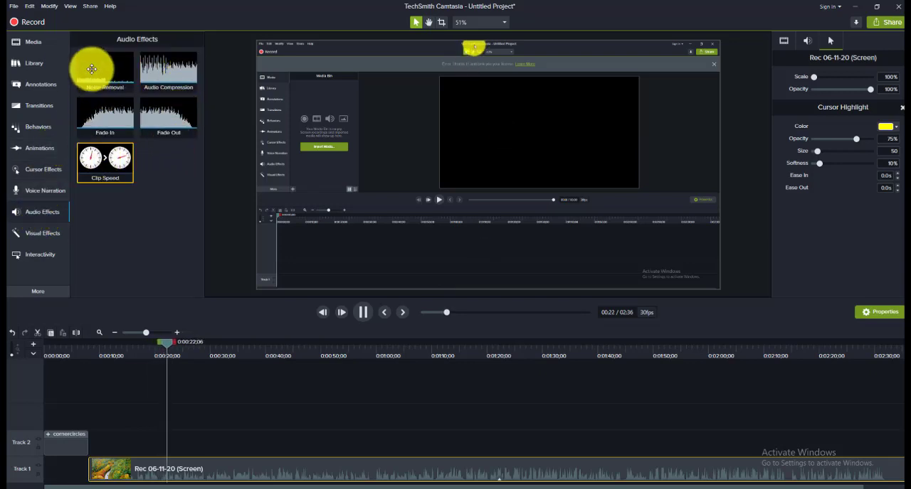
{"action": "left_click", "coordinate": [363, 312]}
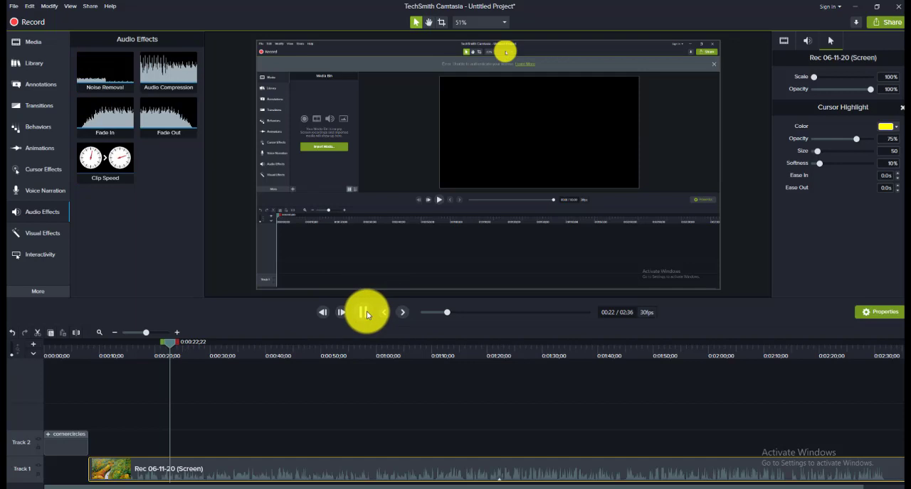
{"action": "left_click", "coordinate": [102, 75]}
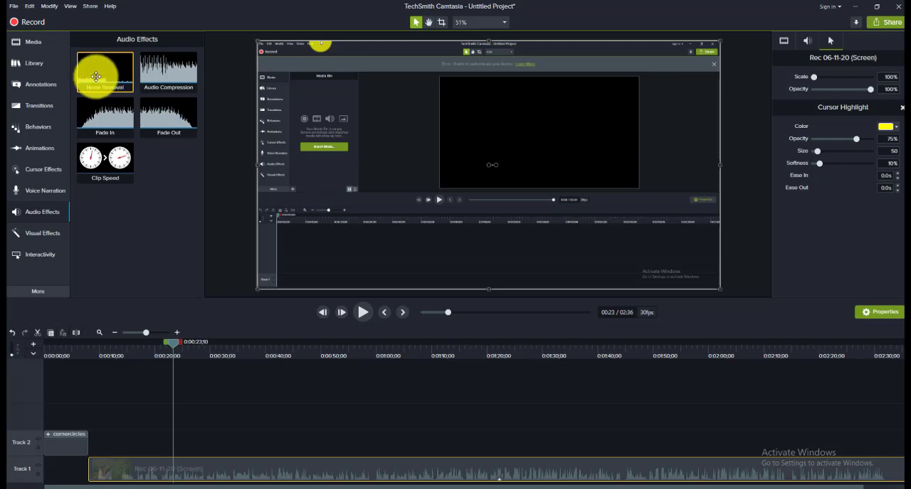
{"action": "left_click_drag", "start_coordinate": [93, 77], "coordinate": [151, 453]}
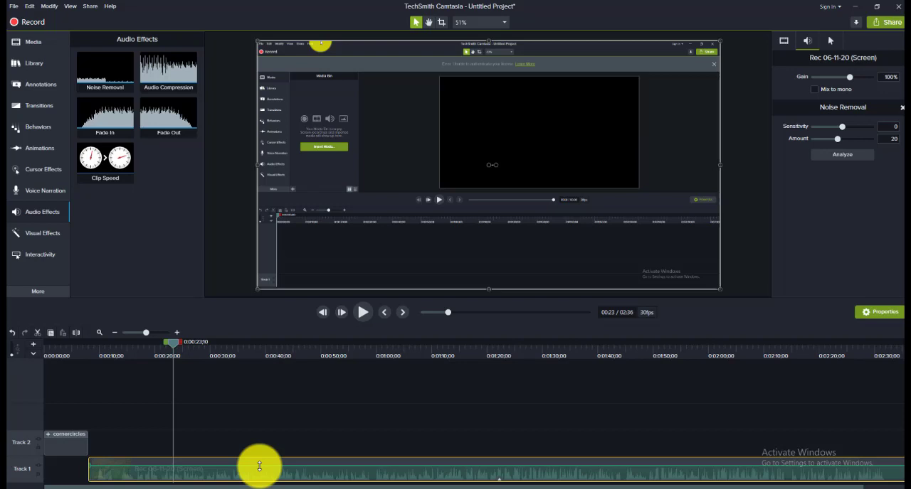
{"action": "left_click_drag", "start_coordinate": [259, 467], "coordinate": [261, 463]}
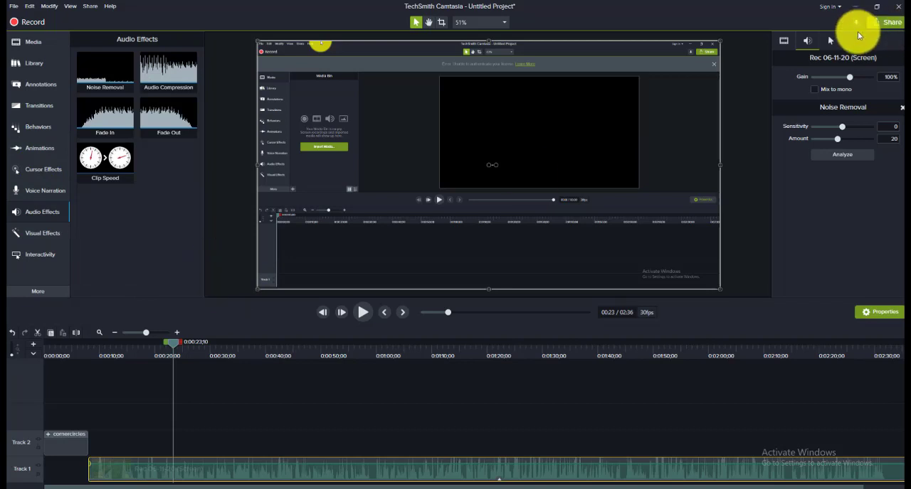
Step: Produce the project as a local file using the MP4 with Smart Player (up to 720p) preset, keeping the default production name and folder
{"action": "left_click", "coordinate": [888, 24]}
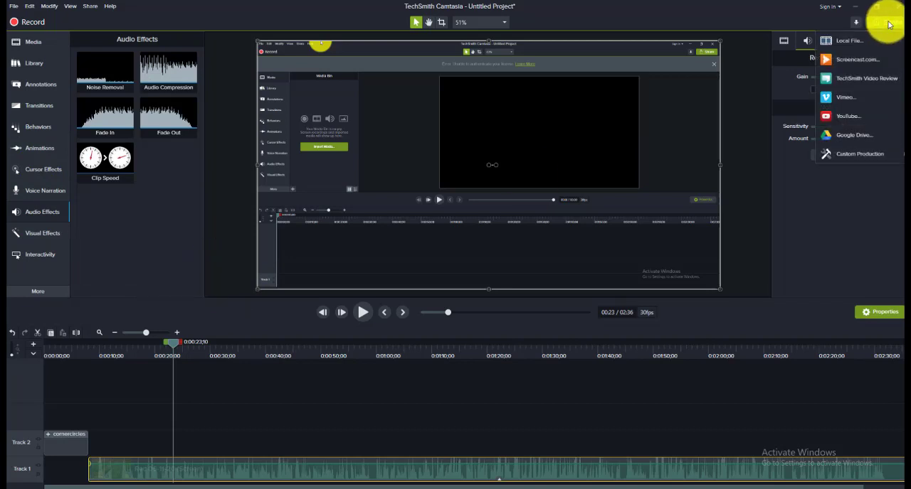
{"action": "left_click", "coordinate": [849, 41]}
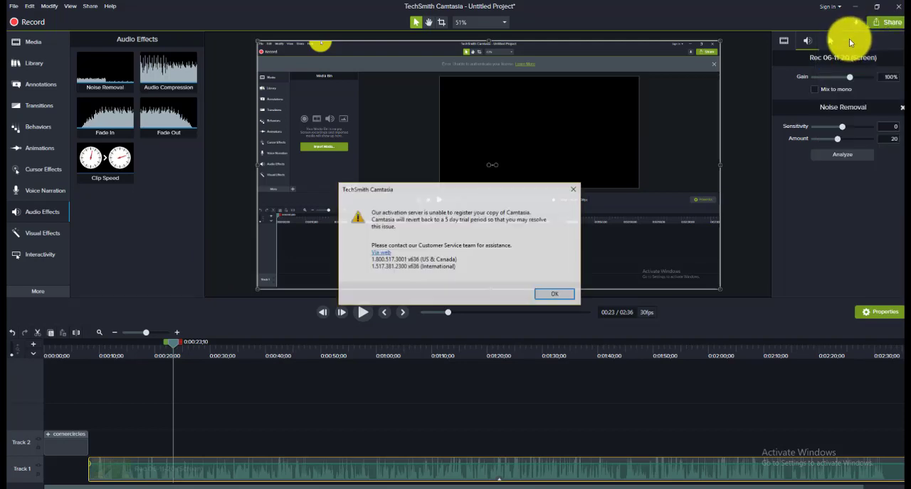
{"action": "left_click", "coordinate": [575, 192]}
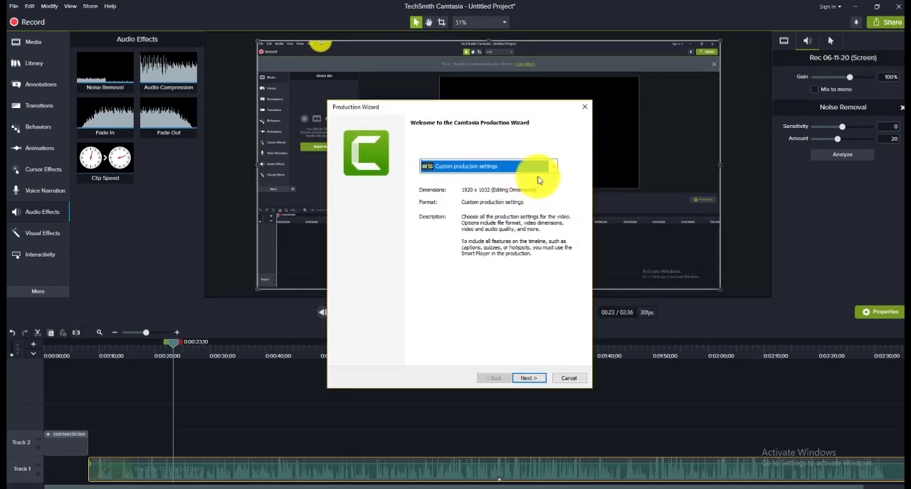
{"action": "left_click", "coordinate": [553, 169]}
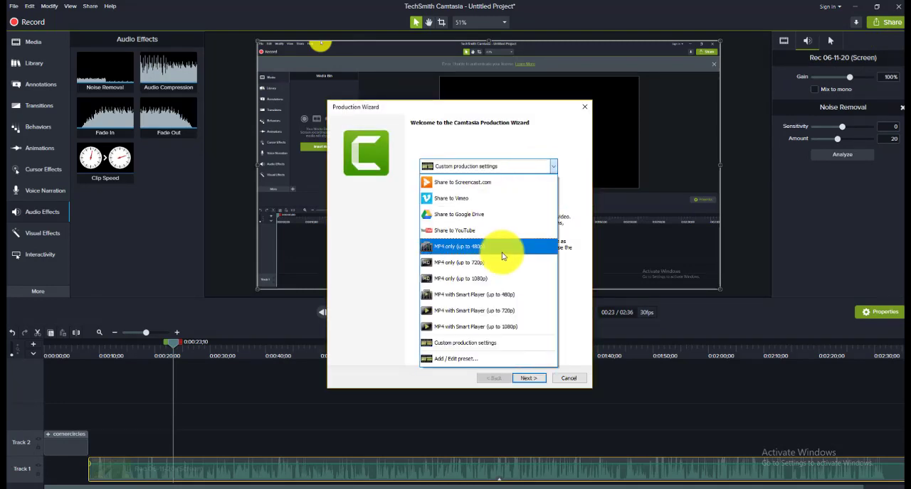
{"action": "left_click", "coordinate": [466, 311]}
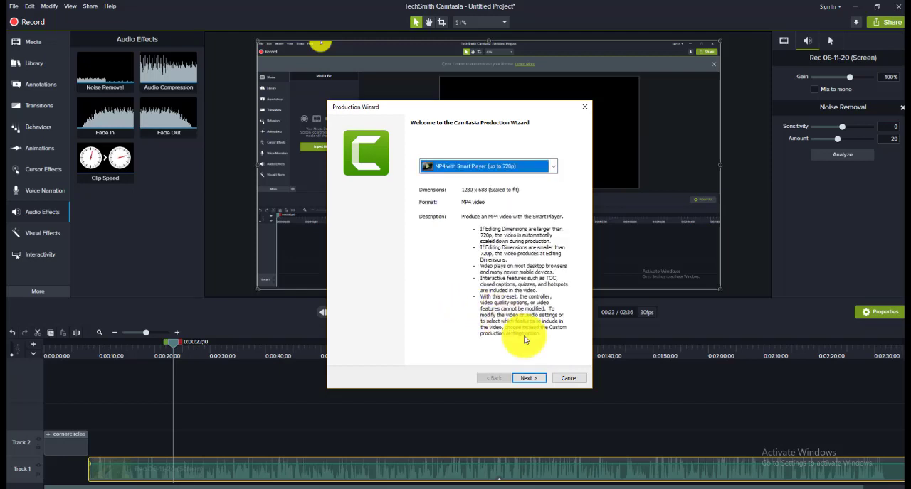
{"action": "left_click", "coordinate": [526, 377]}
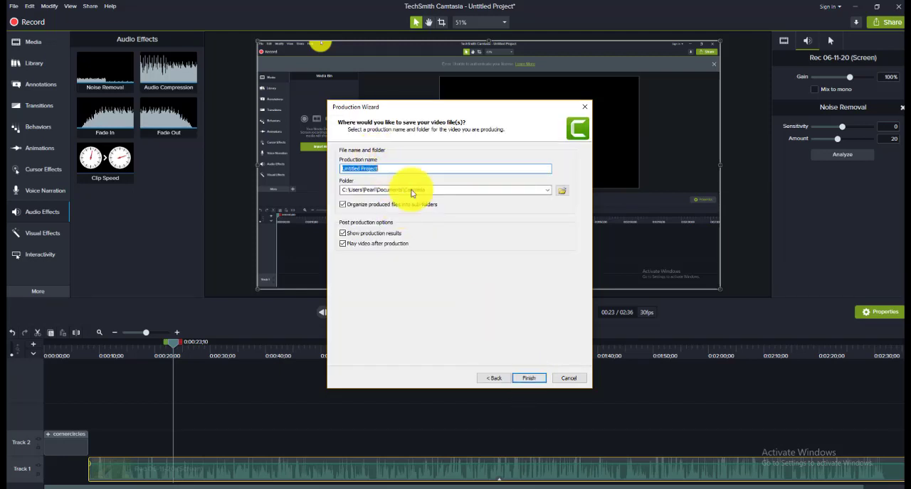
{"action": "left_click", "coordinate": [525, 381]}
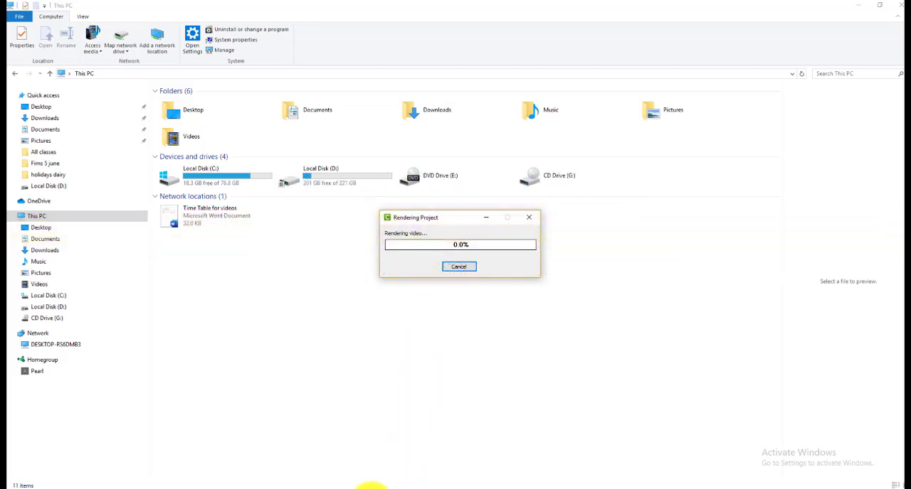
{"action": "left_click", "coordinate": [366, 488]}
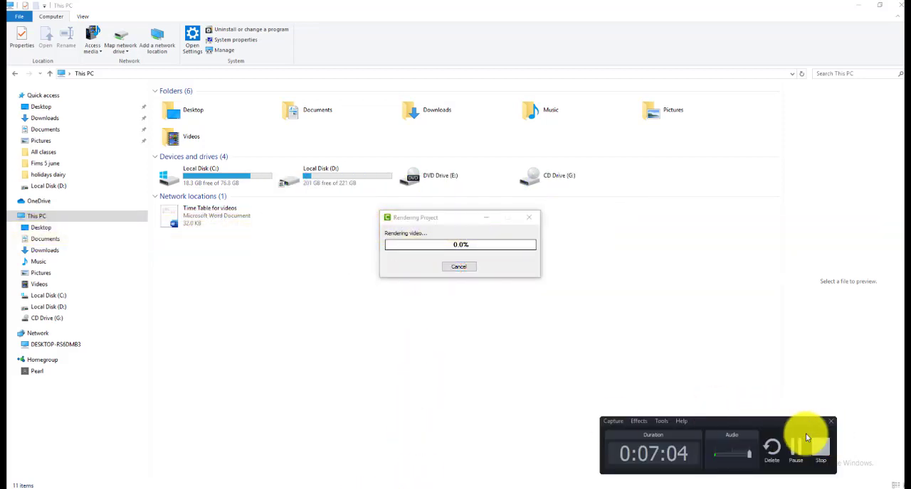